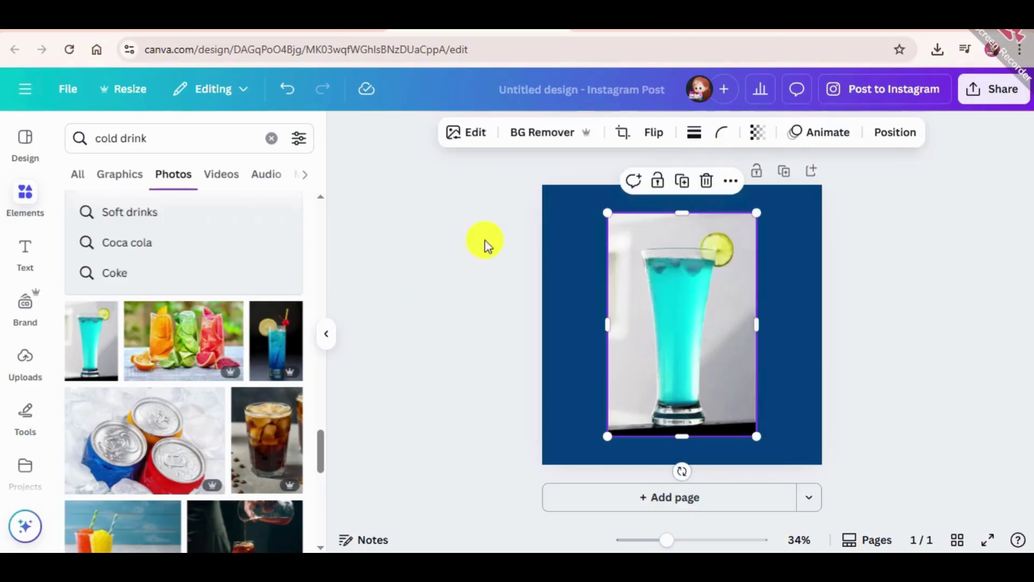
# Step: Remove the drink photo's background, then enlarge the glass to nearly the page height and centre it on the page
pyautogui.click(506, 139)
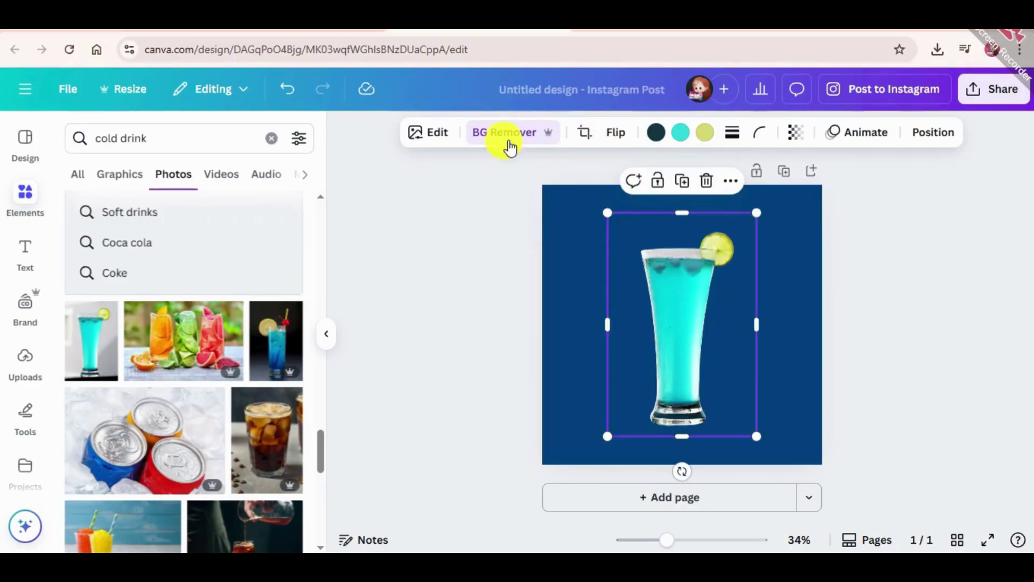
pyautogui.moveTo(603, 437); pyautogui.dragTo(545, 467)
pyautogui.moveTo(669, 404); pyautogui.dragTo(692, 369)
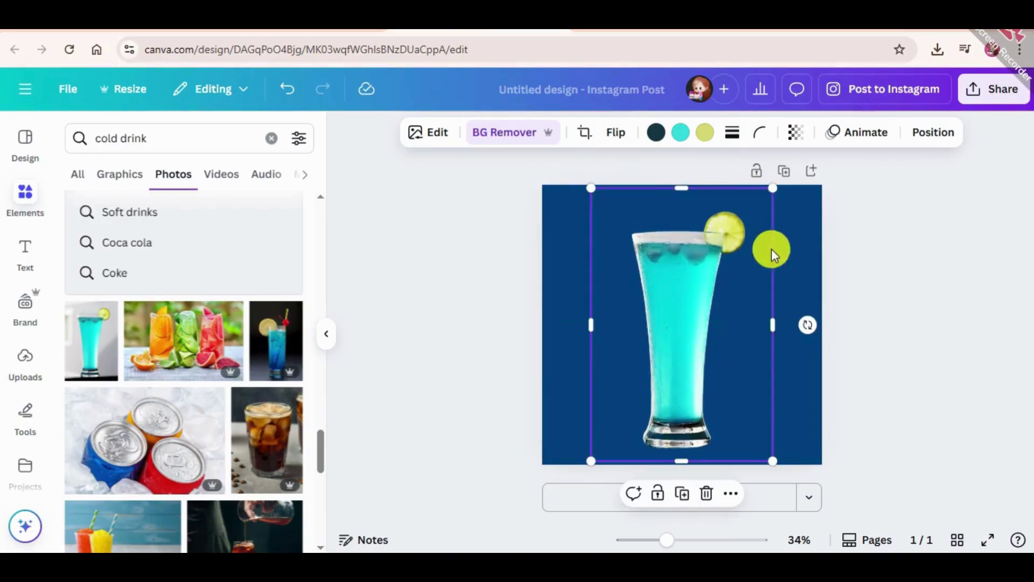
pyautogui.moveTo(775, 188); pyautogui.dragTo(765, 198)
pyautogui.moveTo(696, 321); pyautogui.dragTo(701, 317)
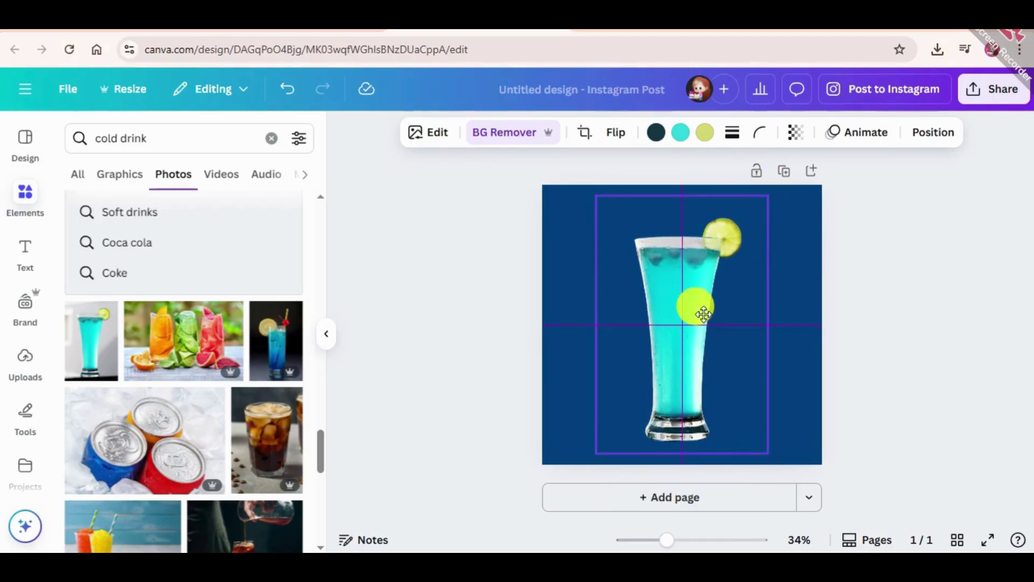
pyautogui.click(919, 322)
# Step: Duplicate the drink glass, flip the copy vertically and place it directly beneath the original's base as a reflection
pyautogui.click(693, 266)
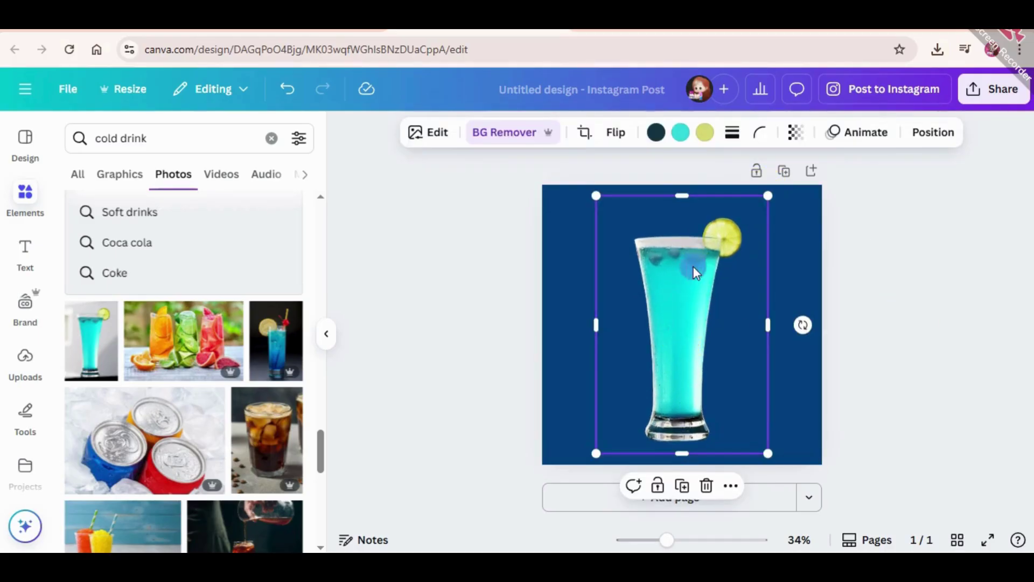
pyautogui.rightClick(693, 266)
pyautogui.click(753, 190)
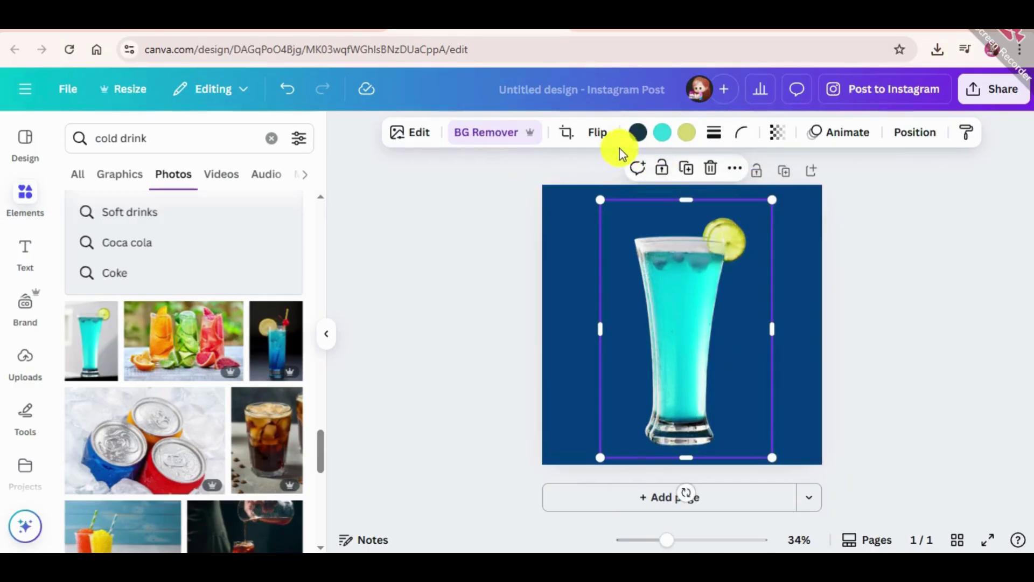
pyautogui.click(599, 133)
pyautogui.click(587, 201)
pyautogui.moveTo(679, 256); pyautogui.dragTo(677, 442)
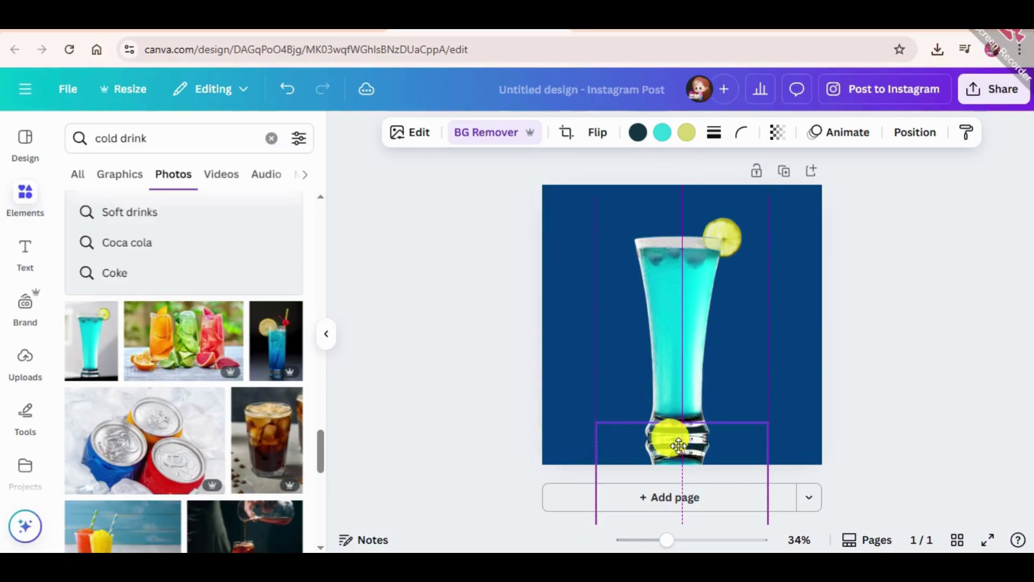
pyautogui.moveTo(680, 441); pyautogui.dragTo(679, 443)
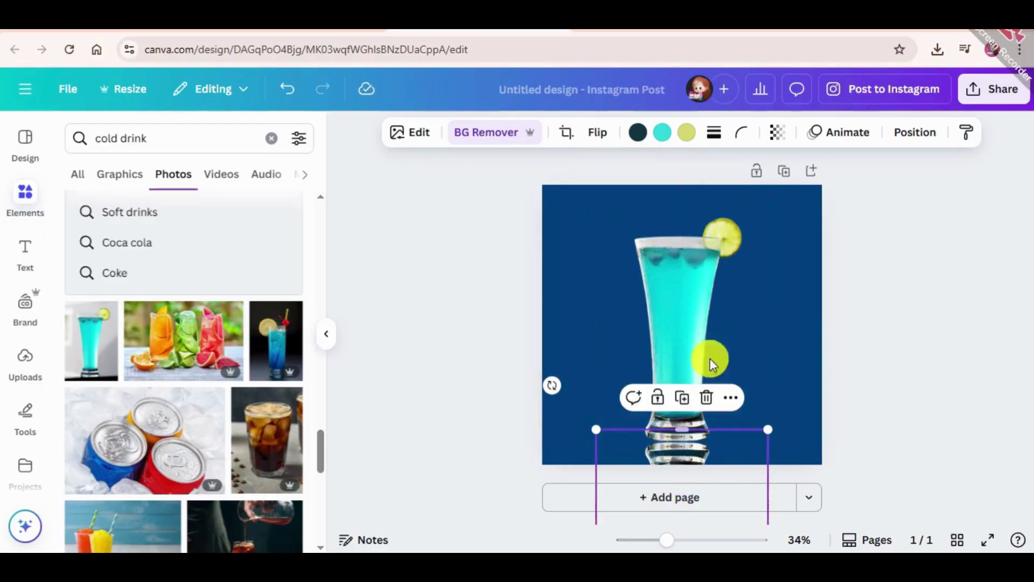
# Step: Set the flipped glass copy's transparency to 15
pyautogui.click(784, 142)
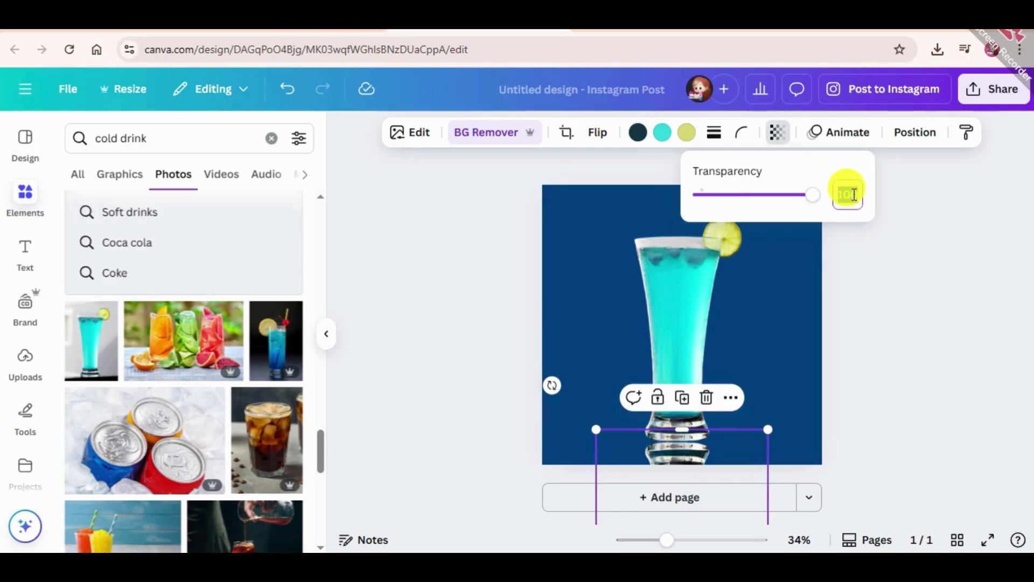
pyautogui.write('15')
pyautogui.press('Return')
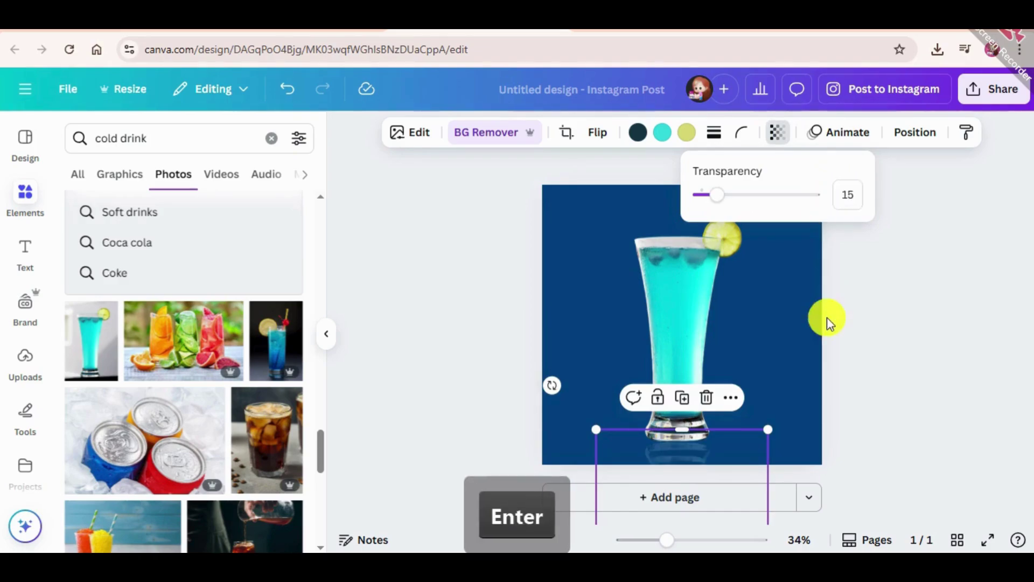
pyautogui.click(878, 331)
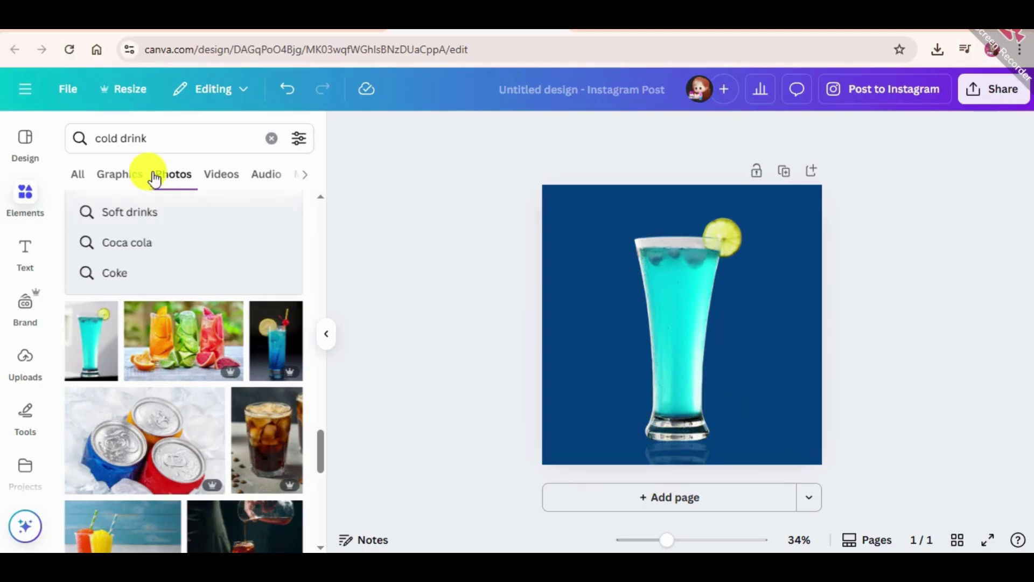
# Step: Search the photos for Lemon, add the lemons-with-leaves picture and shrink it to sit at the lower left of the glass base
pyautogui.click(196, 139)
pyautogui.press('BackSpace')
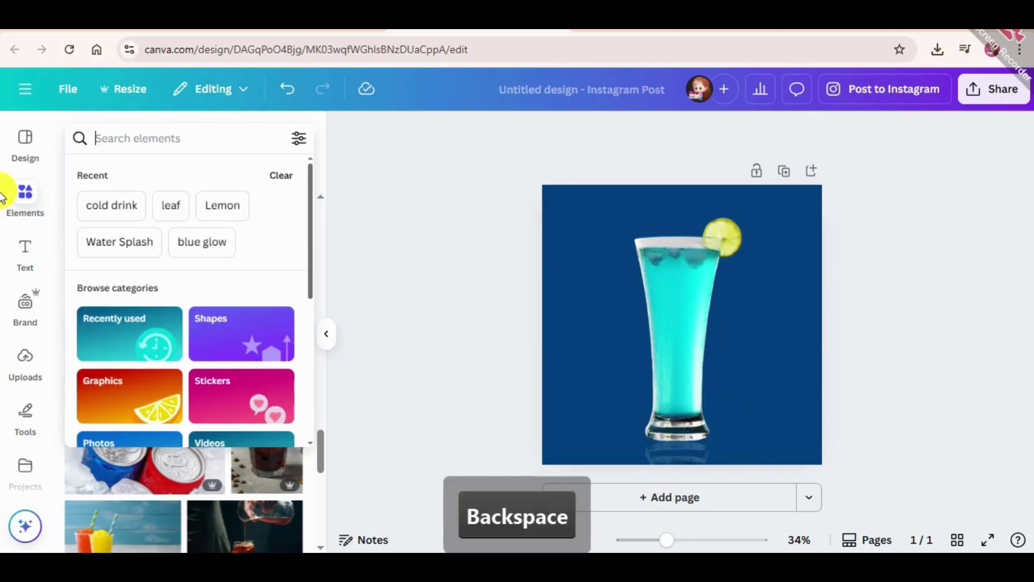
pyautogui.click(222, 205)
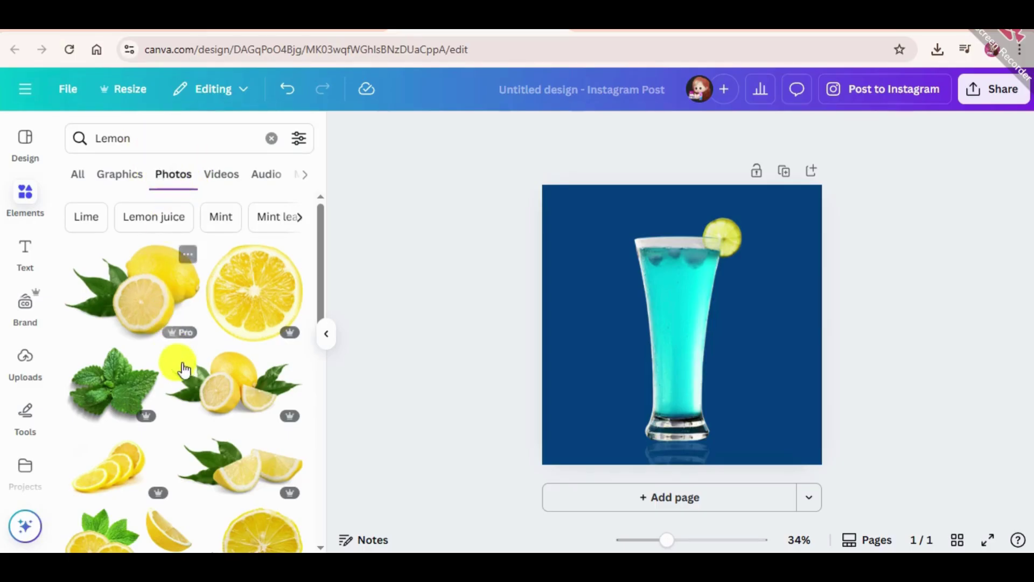
pyautogui.click(220, 383)
pyautogui.moveTo(783, 261); pyautogui.dragTo(720, 344)
pyautogui.moveTo(637, 344); pyautogui.dragTo(645, 412)
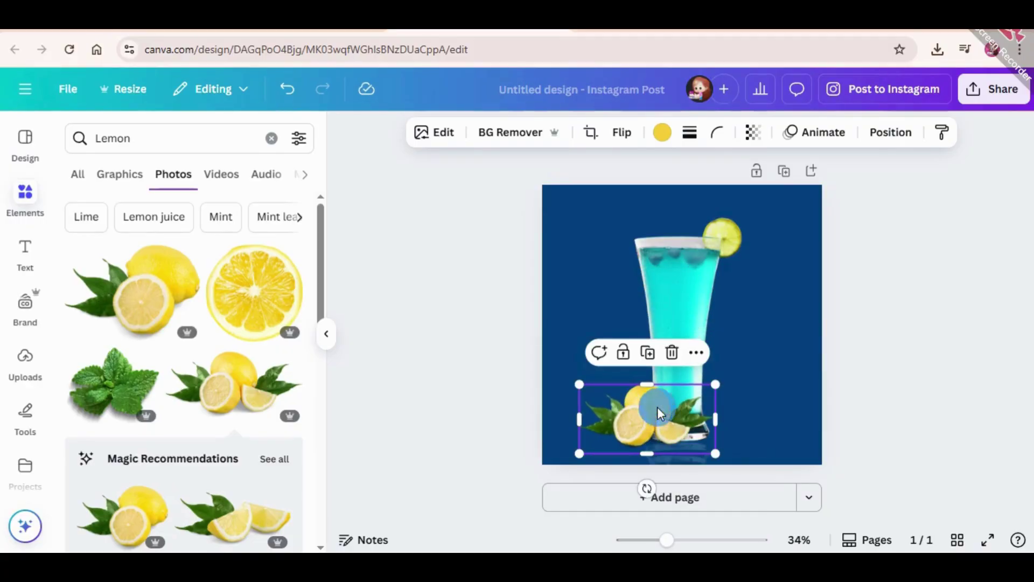
# Step: Duplicate the lemons, flip the copy vertically and align it just beneath the original lemons as a reflection
pyautogui.rightClick(657, 407)
pyautogui.click(726, 194)
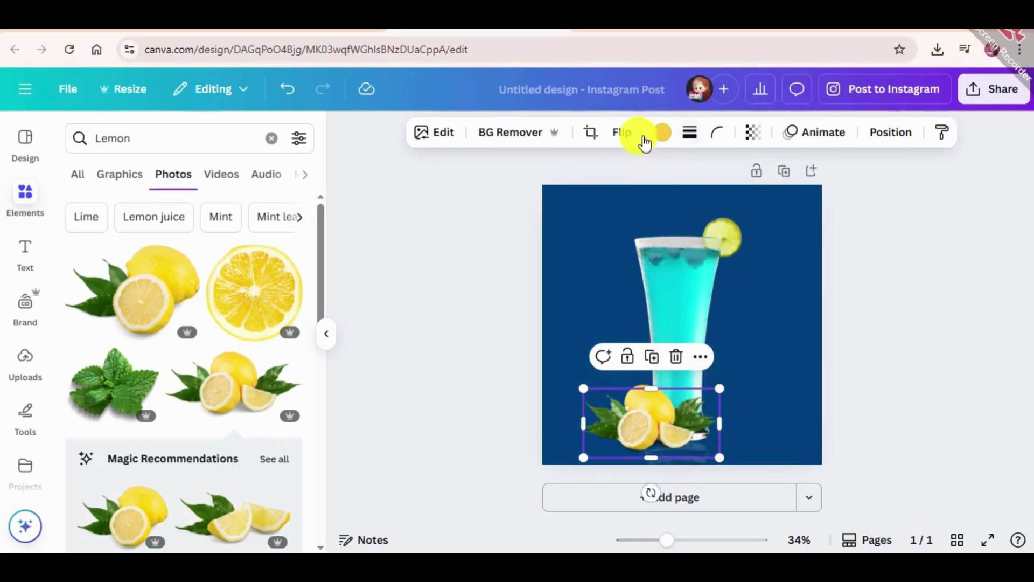
pyautogui.click(621, 132)
pyautogui.click(627, 202)
pyautogui.moveTo(657, 422); pyautogui.dragTo(666, 467)
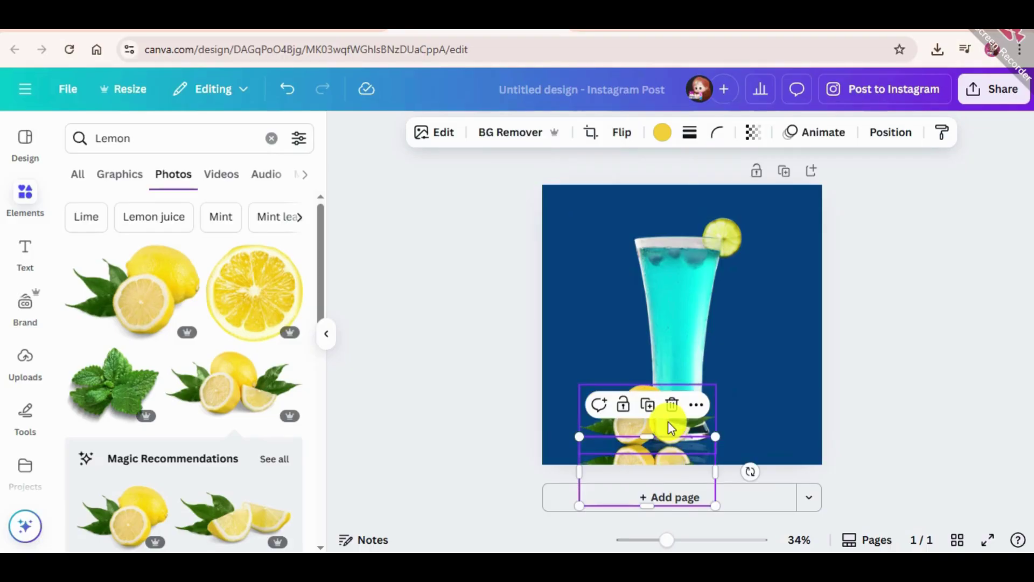
pyautogui.press('Down')
pyautogui.click(1000, 439)
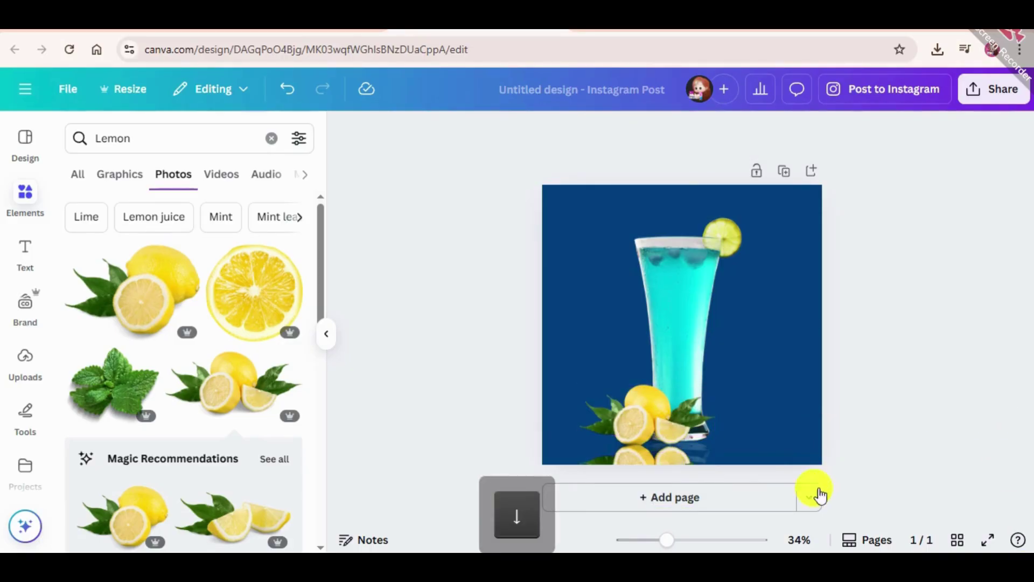
pyautogui.click(652, 445)
pyautogui.press('Down')
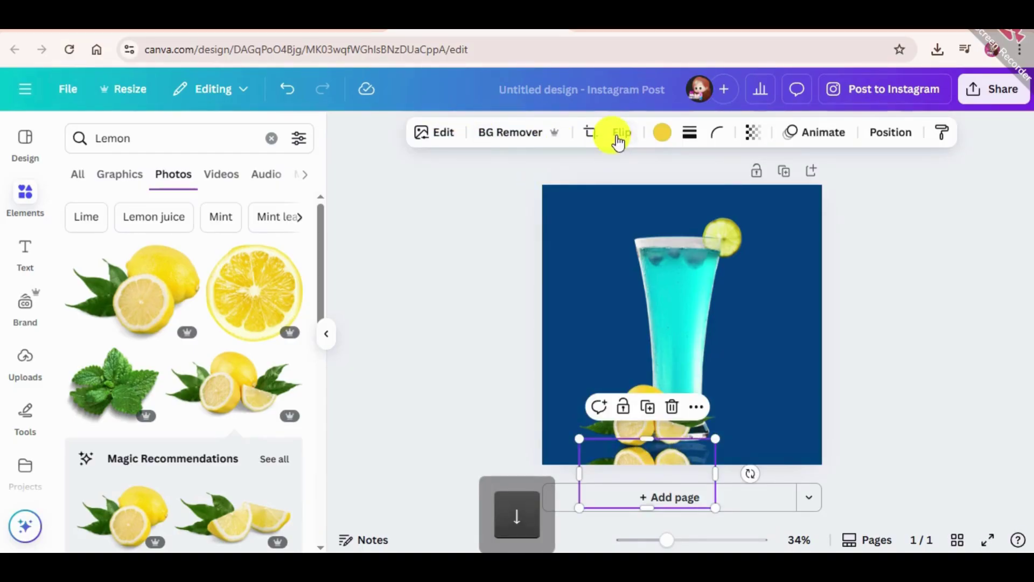
# Step: Set the flipped lemon copy's transparency to 15
pyautogui.click(772, 135)
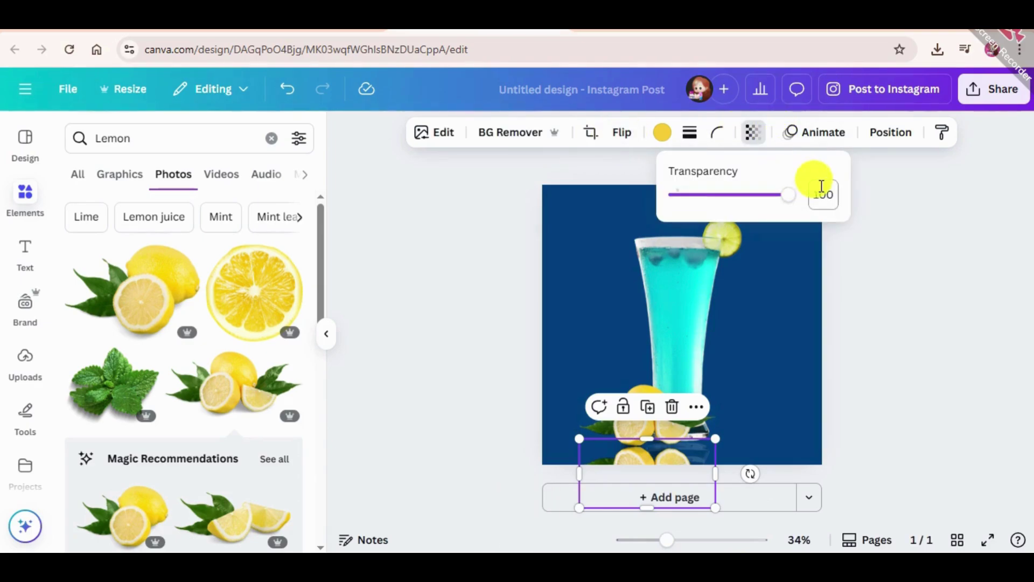
pyautogui.write('15')
pyautogui.press('Return')
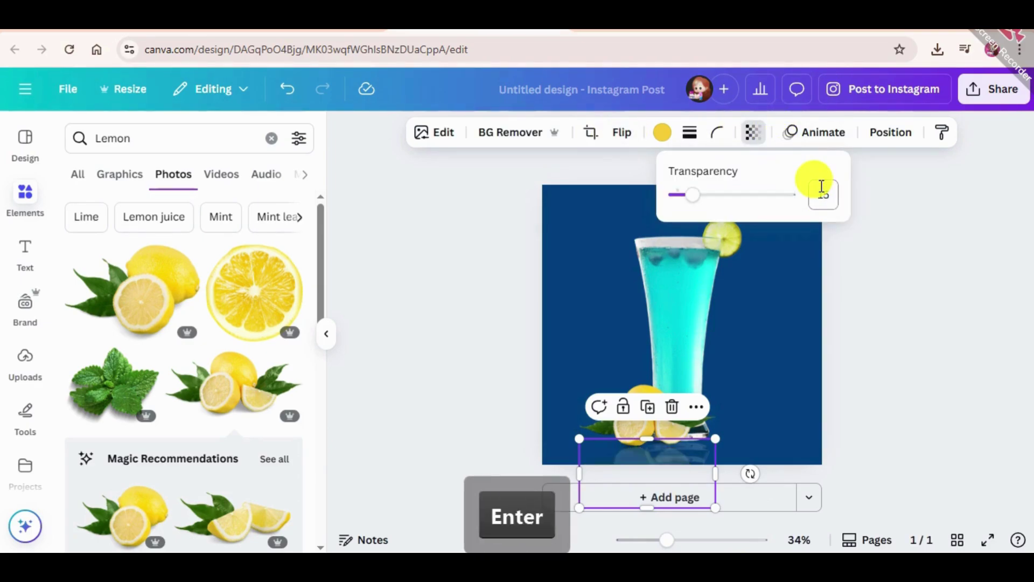
pyautogui.click(893, 300)
pyautogui.click(894, 300)
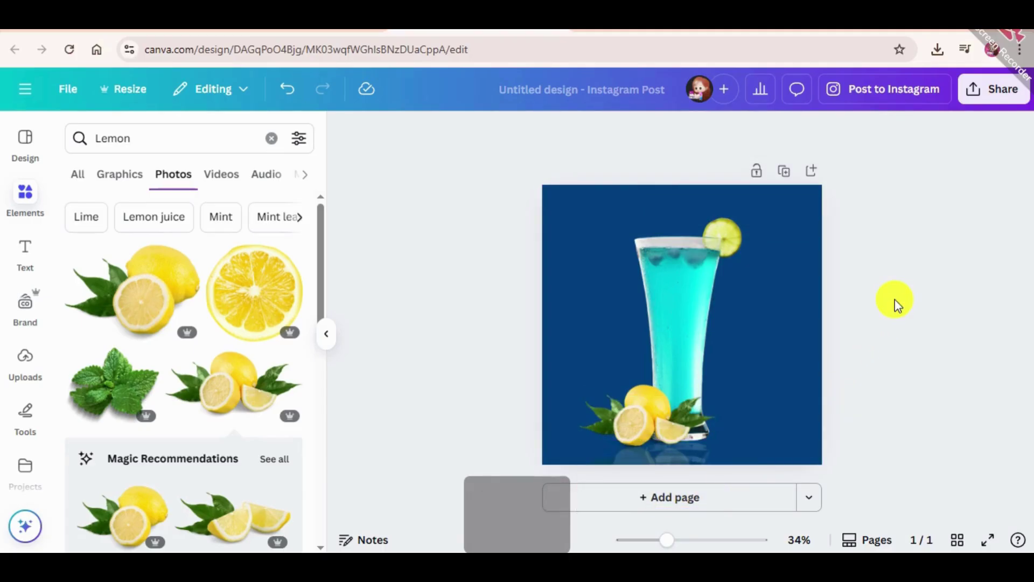
# Step: Search the elements for "blue glow" and show the matching graphics
pyautogui.click(170, 125)
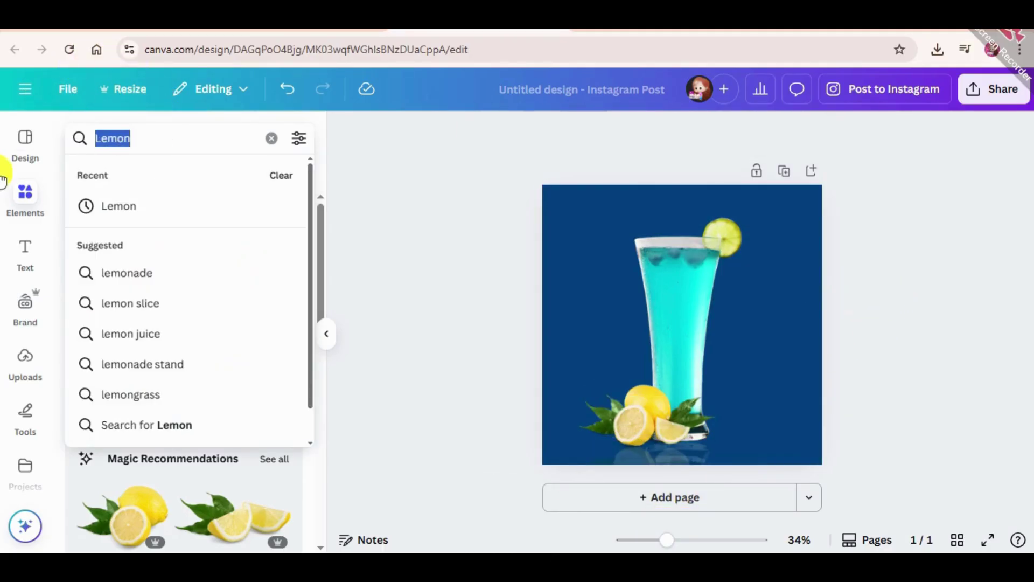
pyautogui.press('BackSpace')
pyautogui.write('bl')
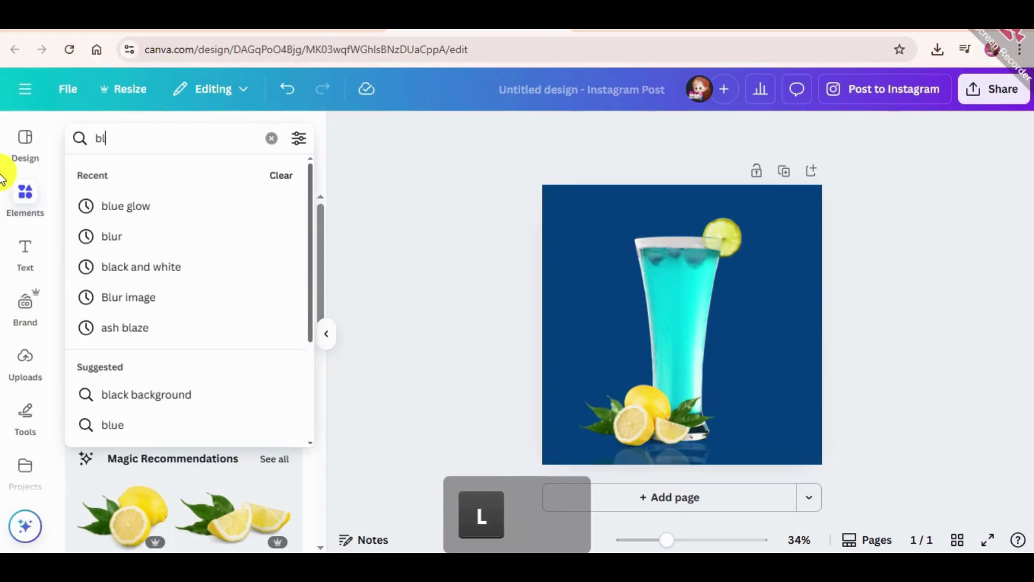
pyautogui.write('ue glow')
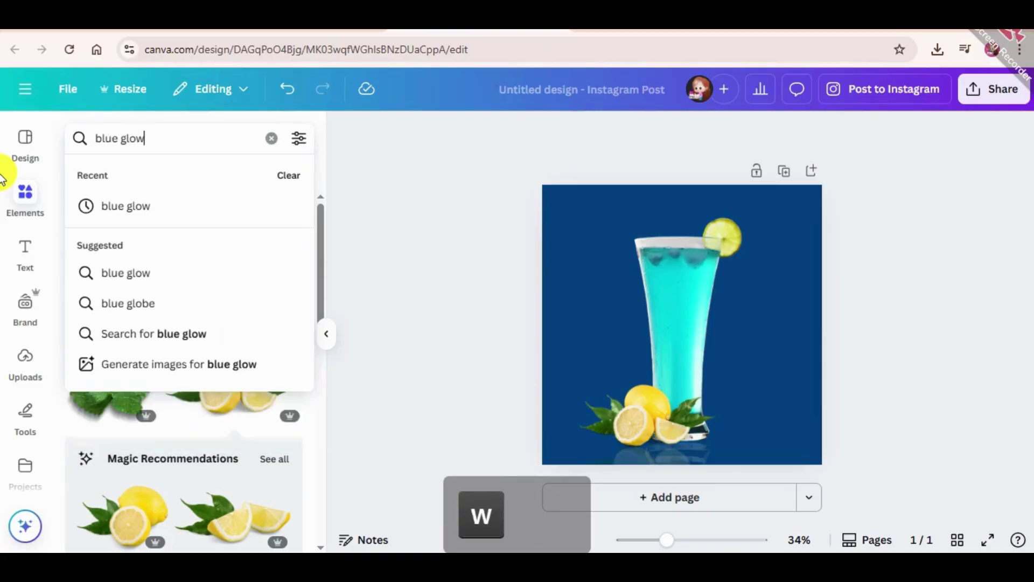
pyautogui.press('Return')
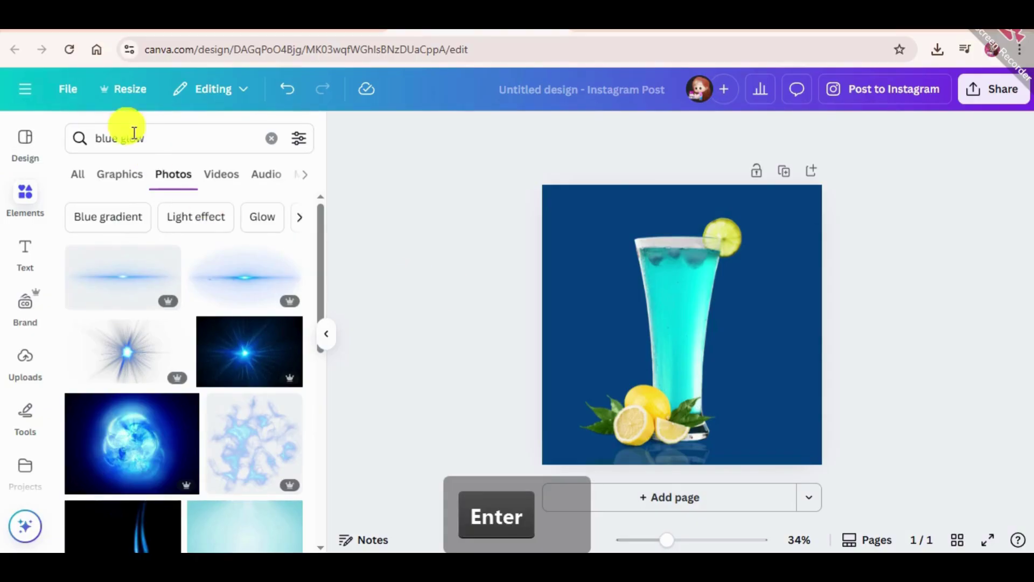
pyautogui.click(108, 171)
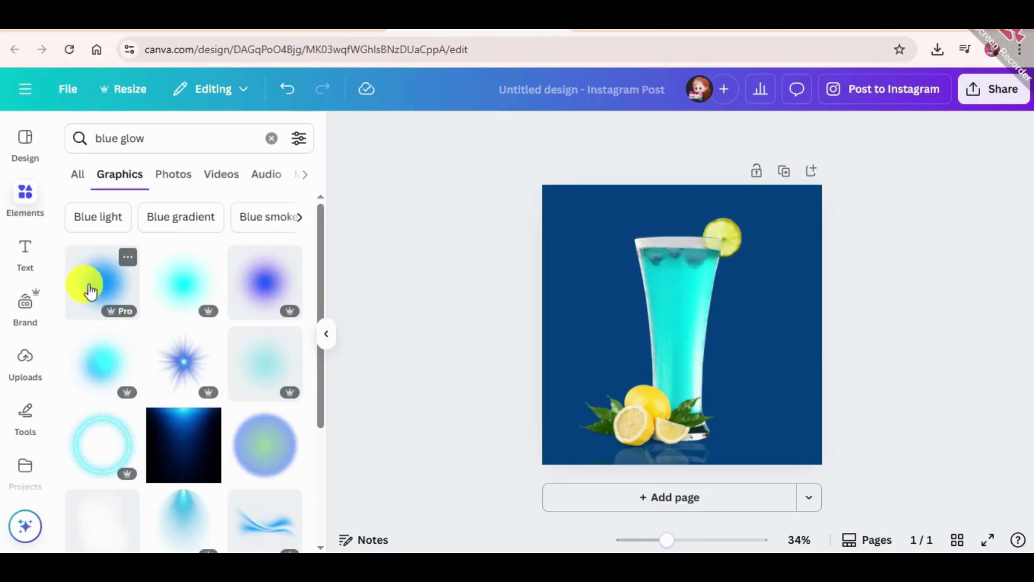
# Step: Enlarge the round blue glow, place it behind the glass and lemons, and add a copy offset slightly up and right
pyautogui.moveTo(572, 434); pyautogui.dragTo(537, 458)
pyautogui.moveTo(661, 379); pyautogui.dragTo(690, 347)
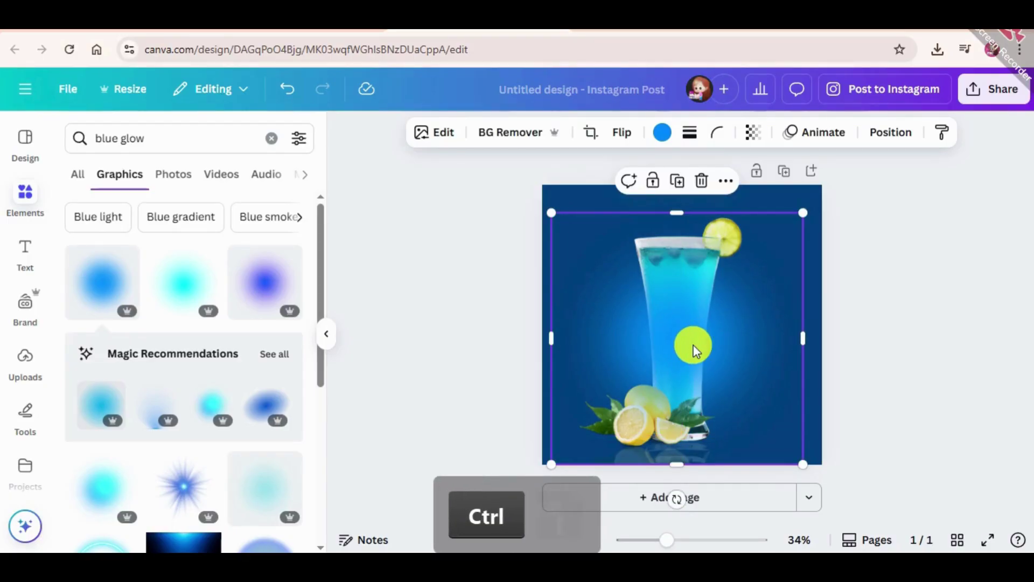
pyautogui.hotkey('ctrl', '[')
pyautogui.hotkey('ctrl', '[')
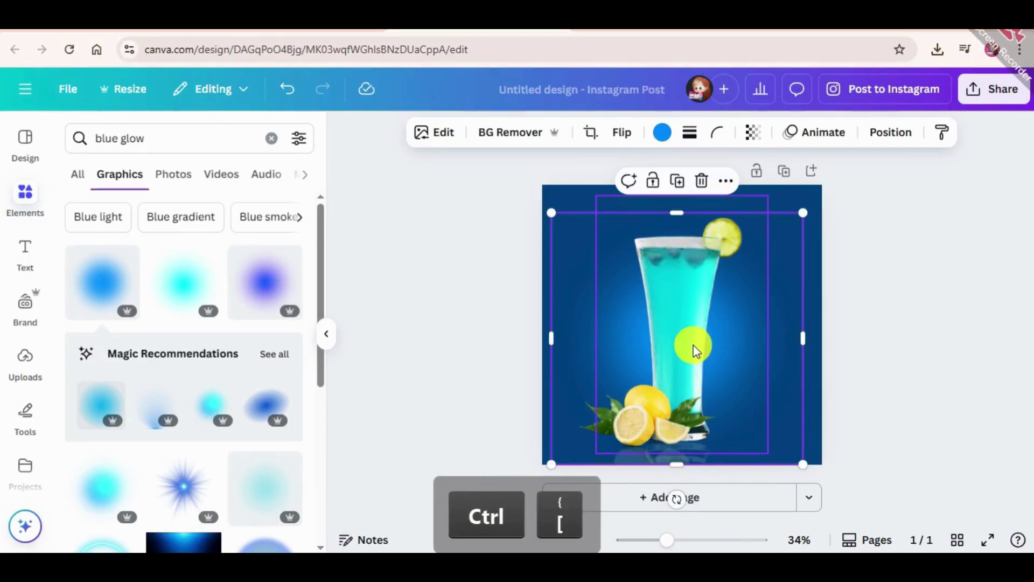
pyautogui.moveTo(776, 314); pyautogui.dragTo(799, 296)
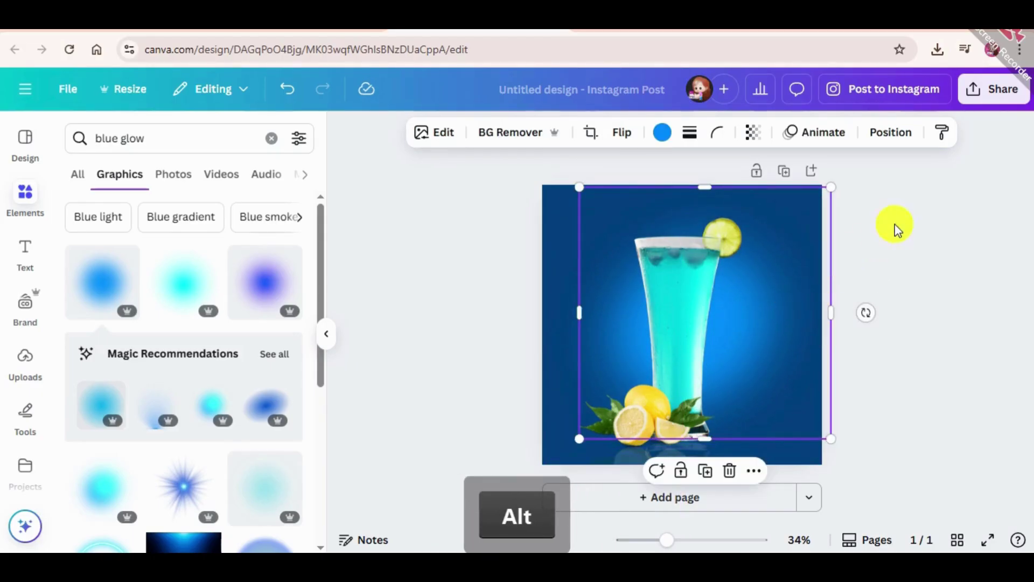
pyautogui.click(895, 224)
# Step: Add the cyan light beam graphic, rotate it diagonally, enlarge it to about 870 by 1,120 and shine it from the page's upper-right corner
pyautogui.scroll(-2, 248, 408)
pyautogui.scroll(-2, 248, 407)
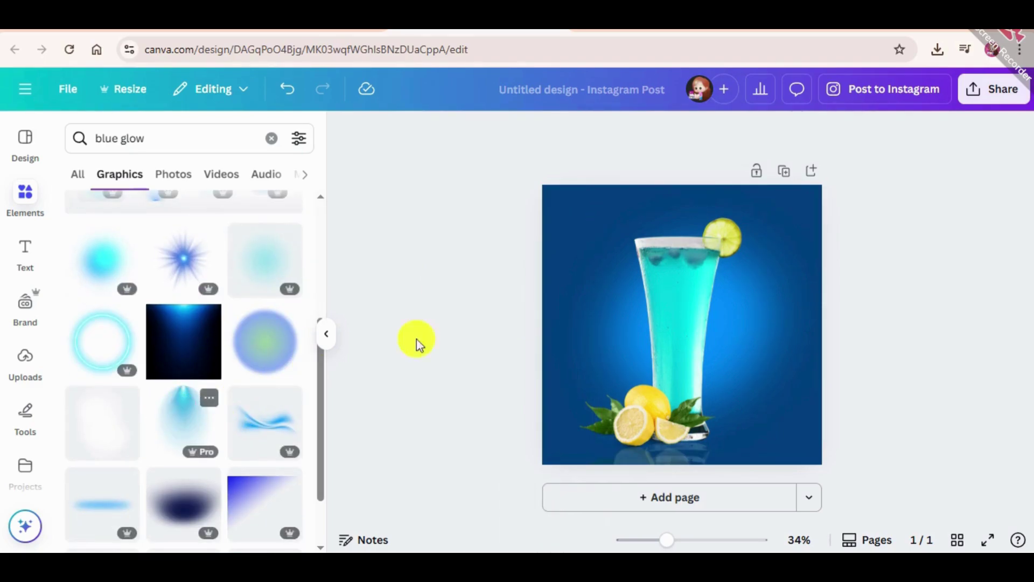
pyautogui.click(183, 421)
pyautogui.moveTo(681, 469); pyautogui.dragTo(628, 493)
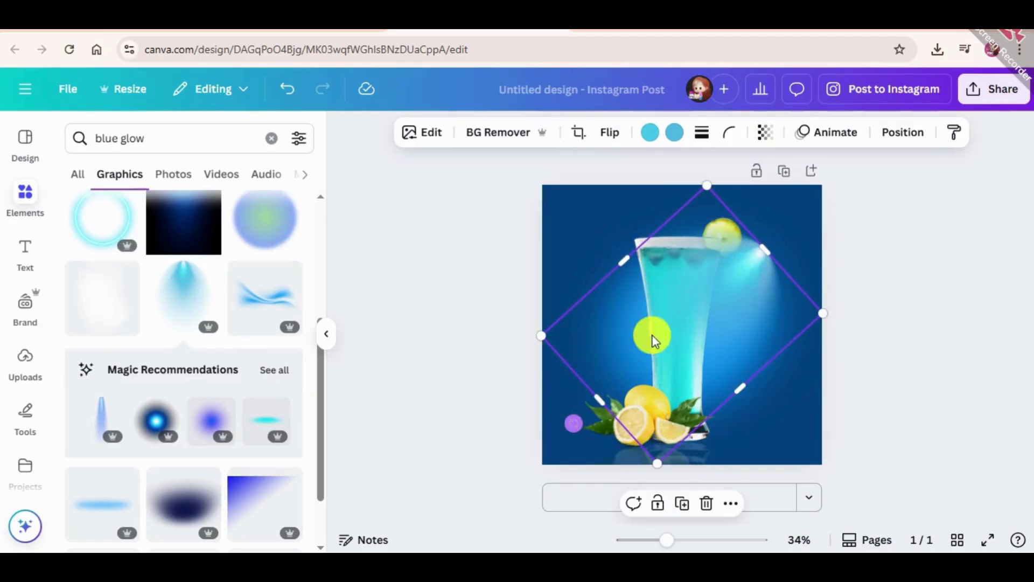
pyautogui.moveTo(530, 337); pyautogui.dragTo(451, 353)
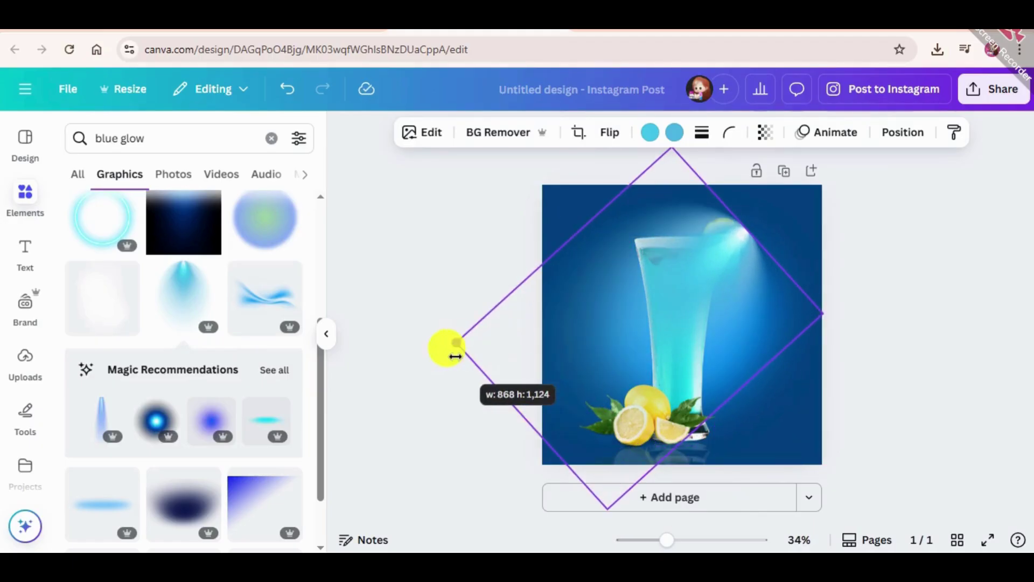
pyautogui.moveTo(651, 326); pyautogui.dragTo(731, 273)
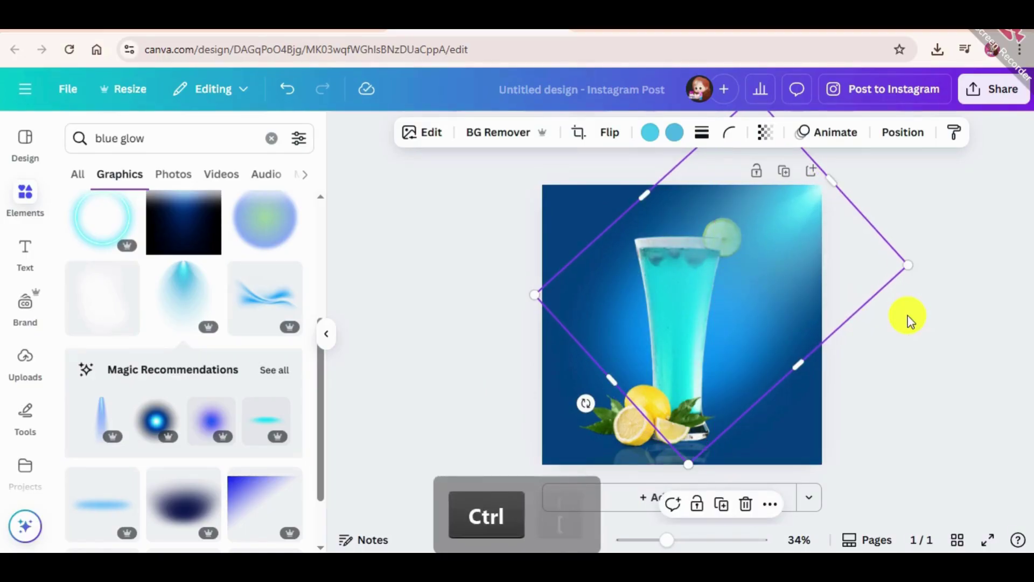
# Step: Send the light beam behind the glass and reorder its layer to sit directly below the glass, above the blue glow
pyautogui.hotkey('ctrl', '[')
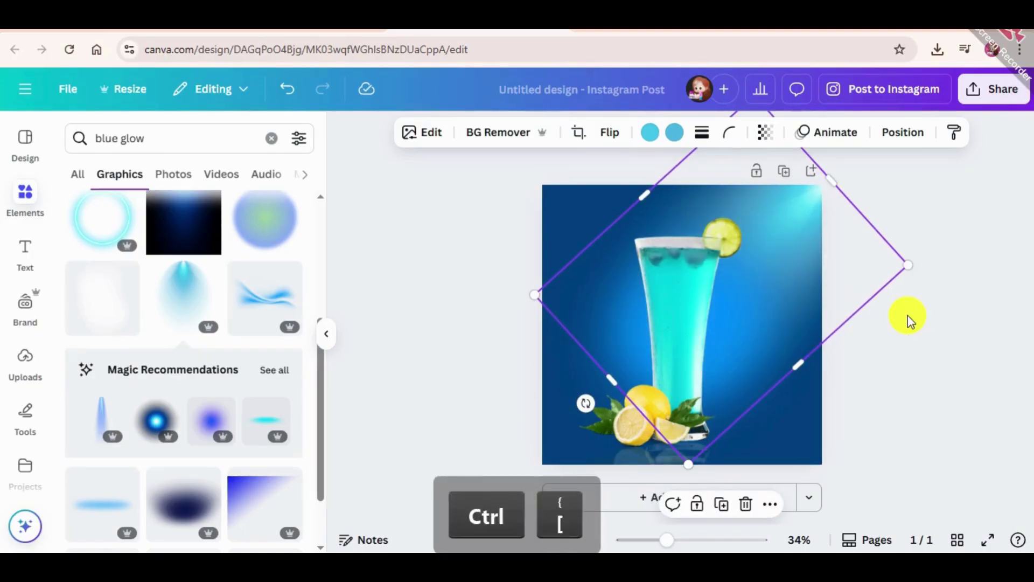
pyautogui.rightClick(769, 218)
pyautogui.moveTo(772, 267)
pyautogui.click(648, 393)
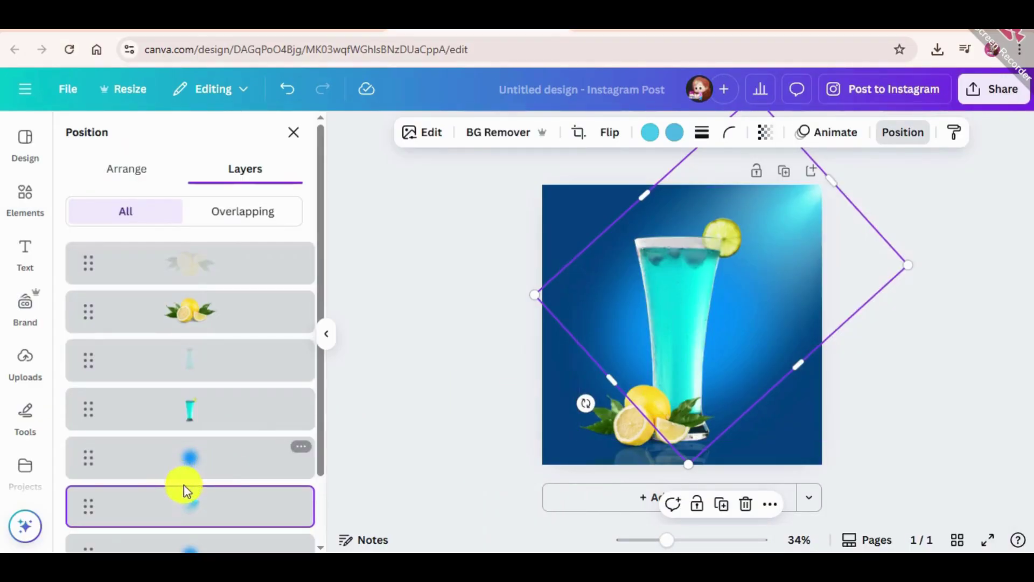
pyautogui.moveTo(217, 488); pyautogui.dragTo(217, 431)
pyautogui.click(376, 372)
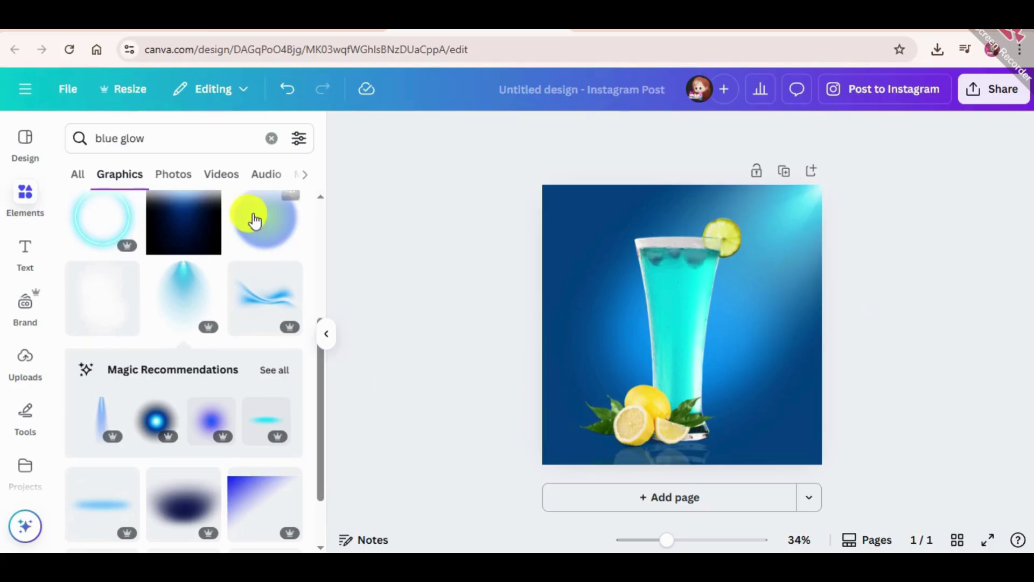
# Step: Search the graphics for "water splash"
pyautogui.click(210, 135)
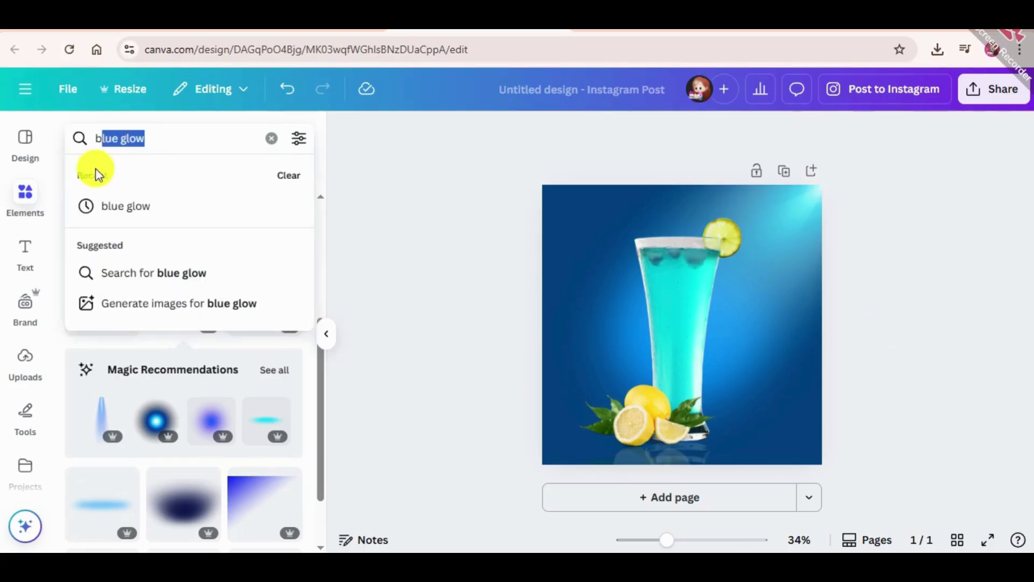
pyautogui.write('wat')
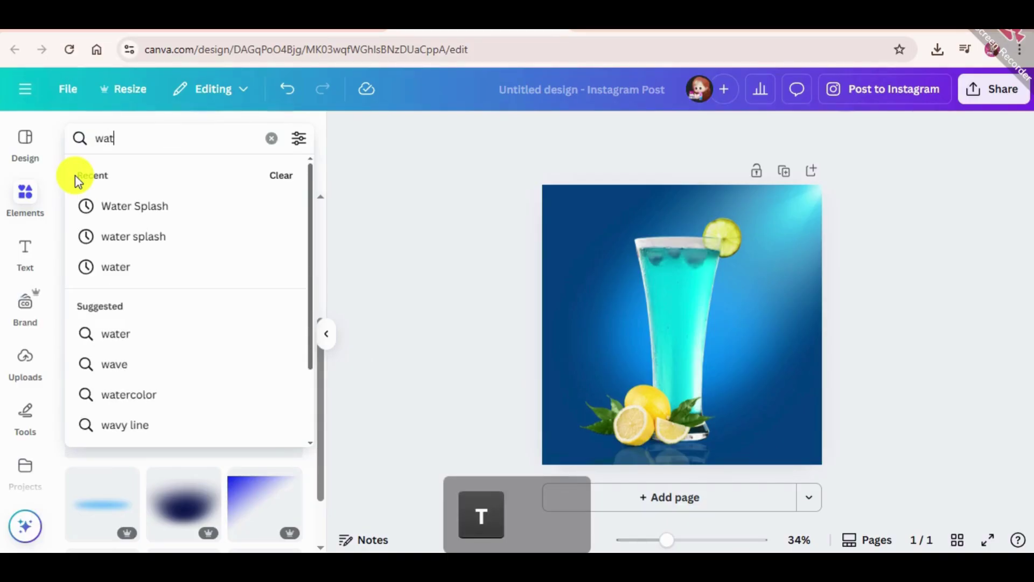
pyautogui.write('er splas')
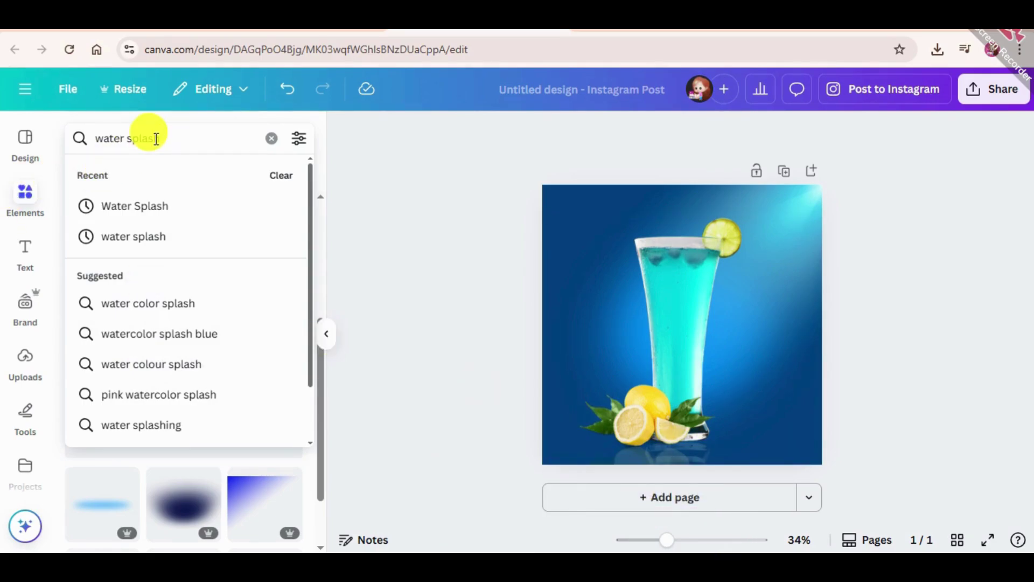
pyautogui.press('Return')
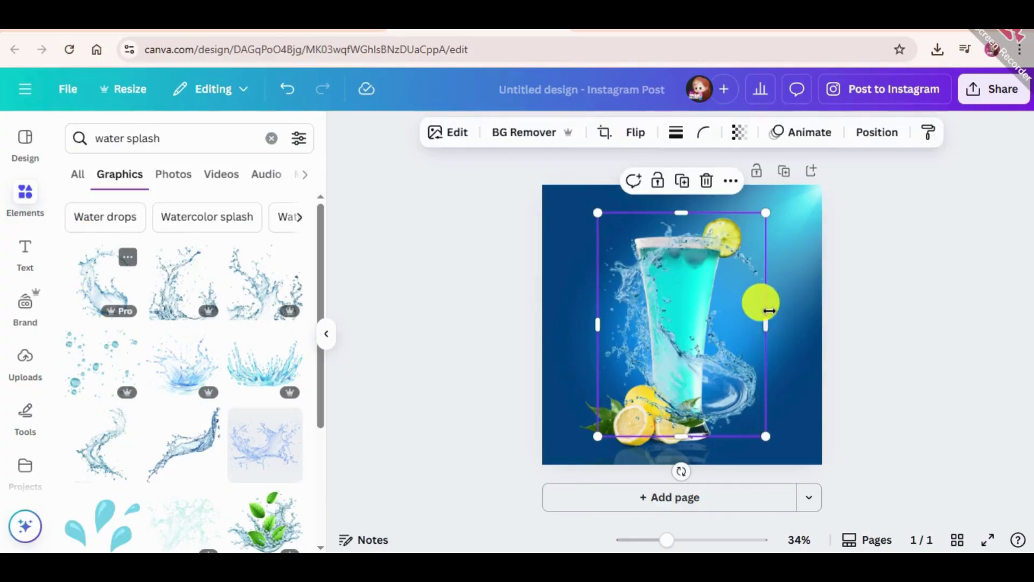
# Step: Add the curved water splash graphic, enlarge it to nearly the page height and place it behind the glass and lemons
pyautogui.moveTo(604, 437); pyautogui.dragTo(559, 474)
pyautogui.moveTo(641, 398); pyautogui.dragTo(660, 367)
pyautogui.hotkey('ctrl', '[')
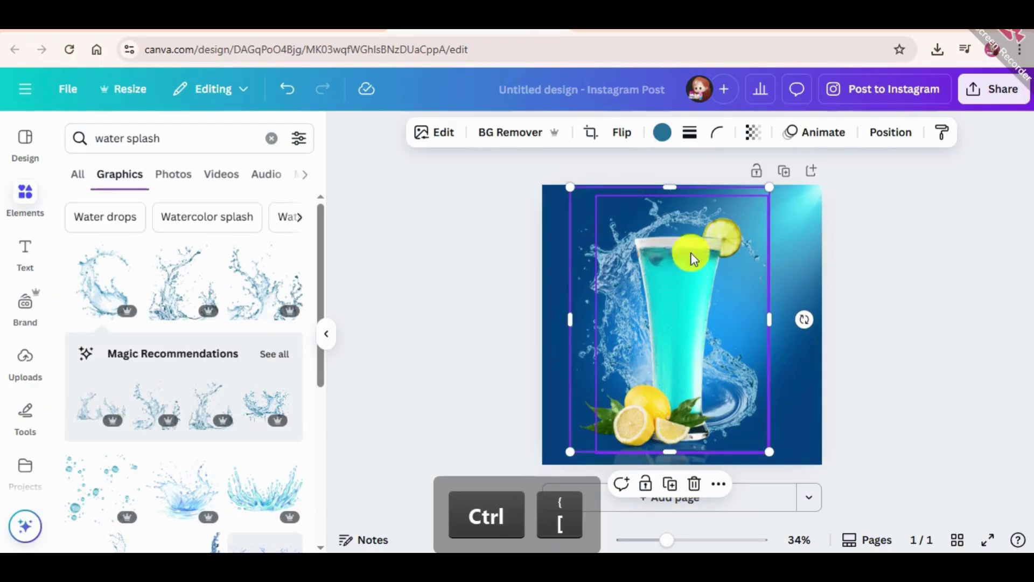
pyautogui.click(936, 256)
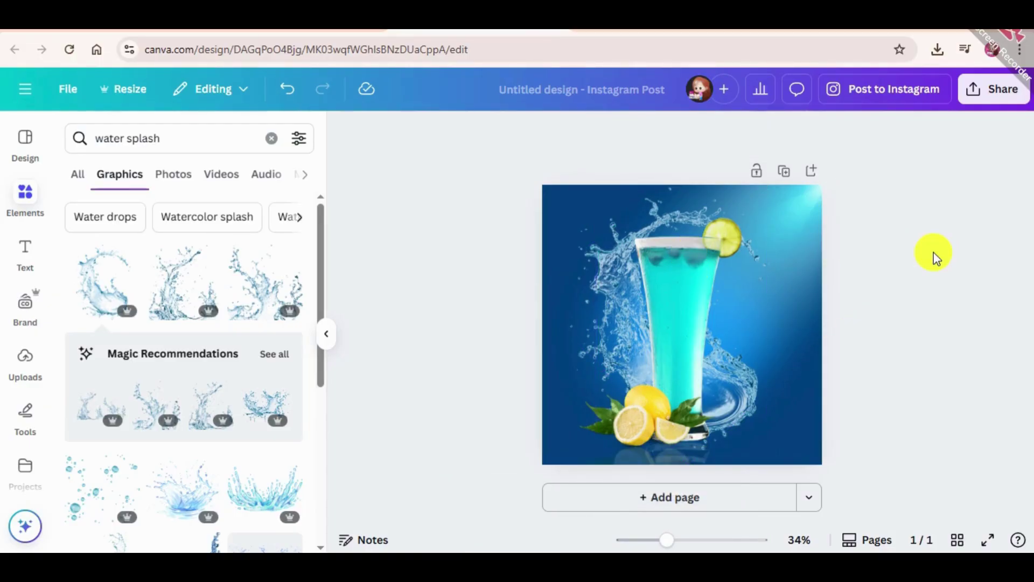
# Step: Search the elements for "lemon" and show the matching photos
pyautogui.click(138, 136)
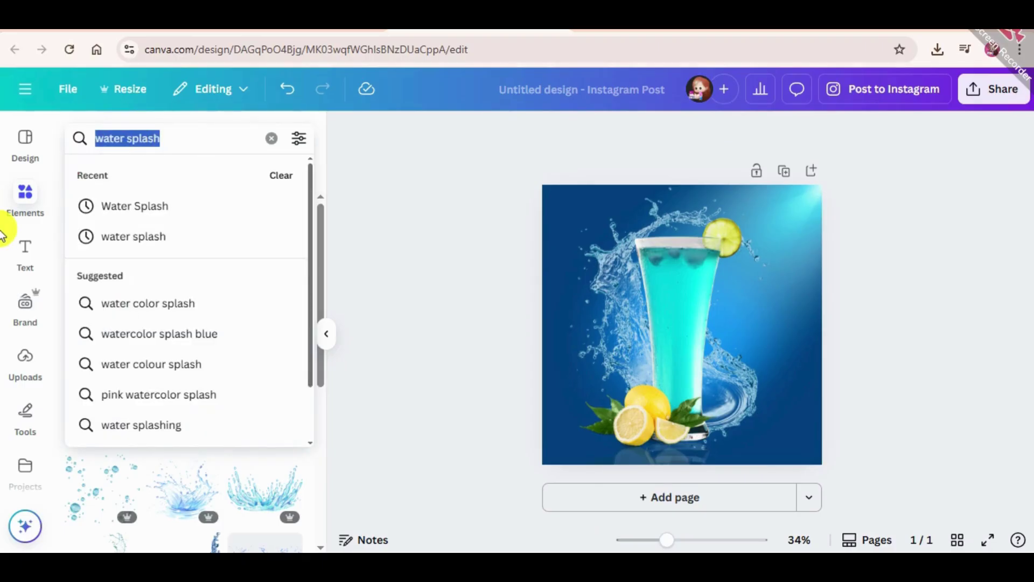
pyautogui.press('BackSpace')
pyautogui.write('lemo')
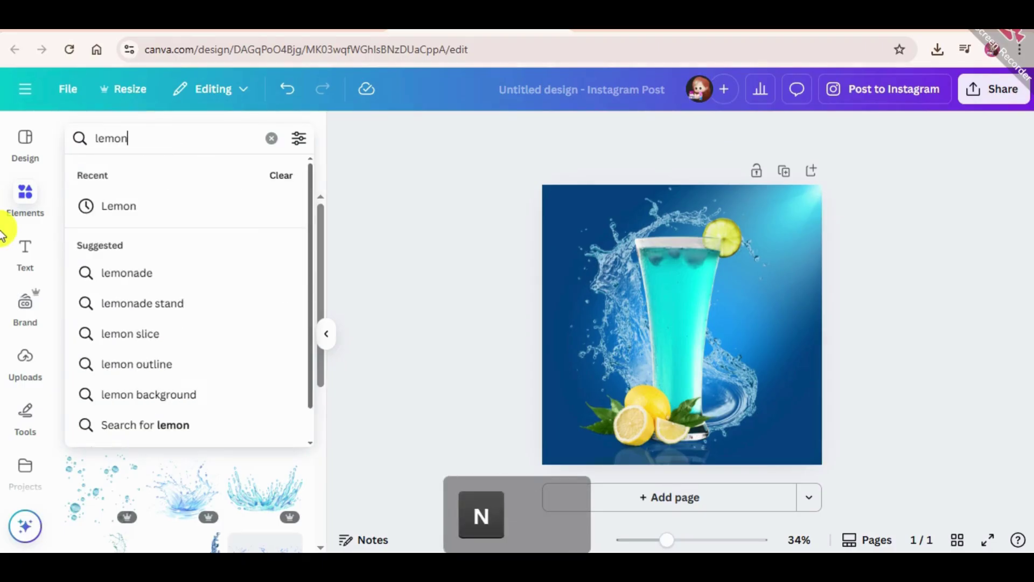
pyautogui.write('n')
pyautogui.press('Return')
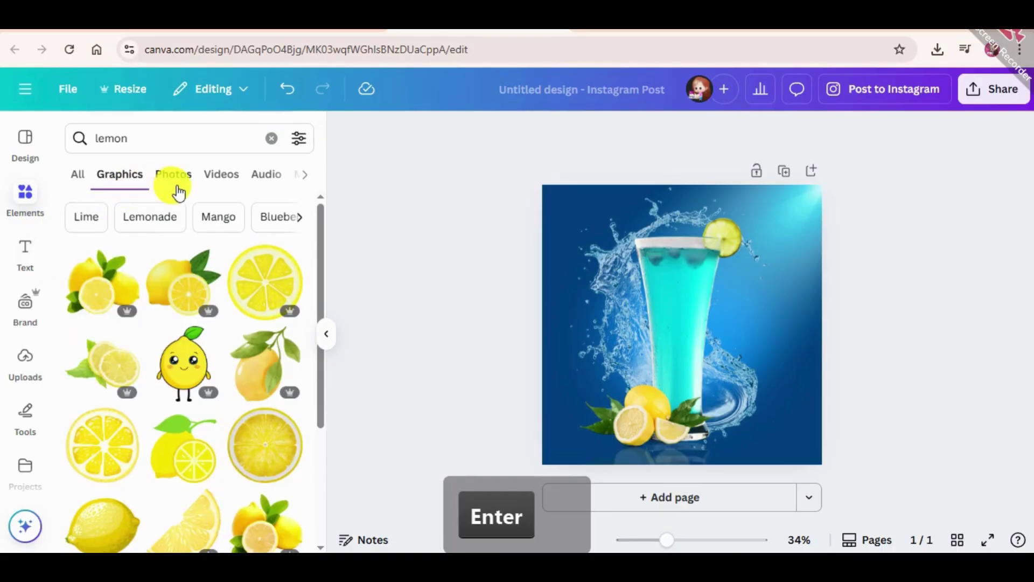
pyautogui.click(173, 175)
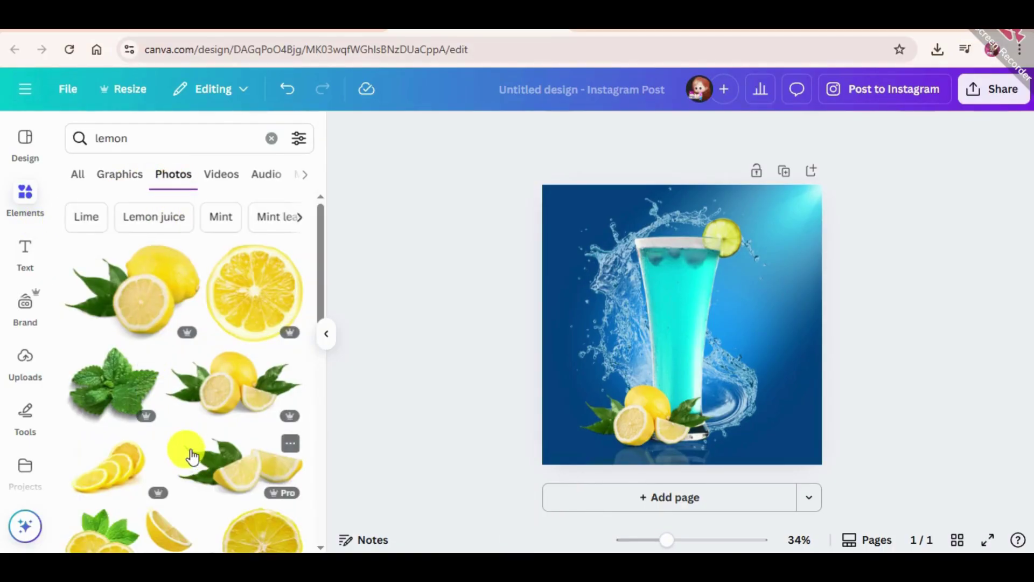
# Step: Add the round lemon slice photo, shrink it into the page's upper-left corner, and place copies at the right edge and lower-left edge
pyautogui.scroll(-3, 192, 456)
pyautogui.click(275, 410)
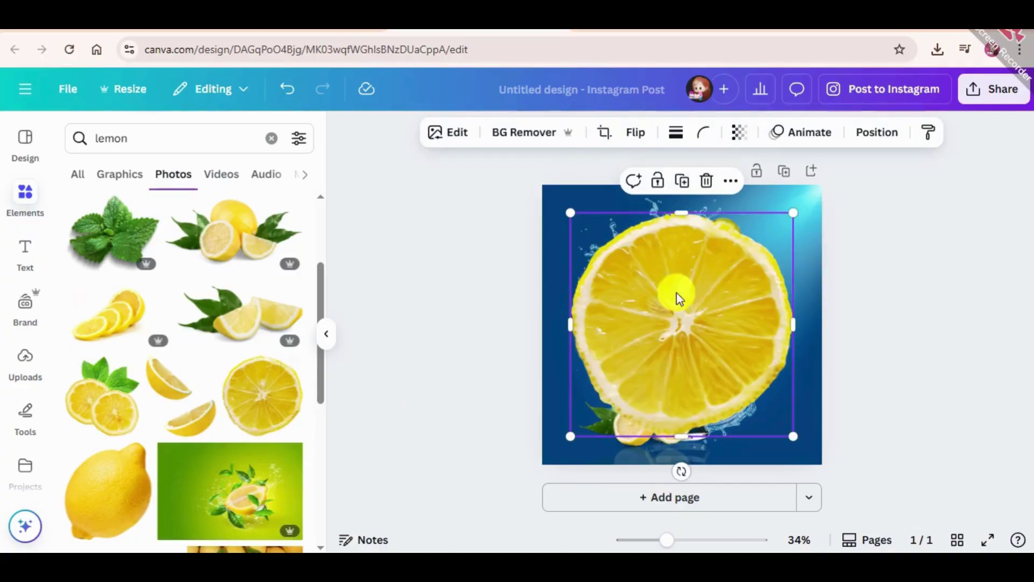
pyautogui.moveTo(787, 209); pyautogui.dragTo(636, 342)
pyautogui.moveTo(625, 391); pyautogui.dragTo(572, 218)
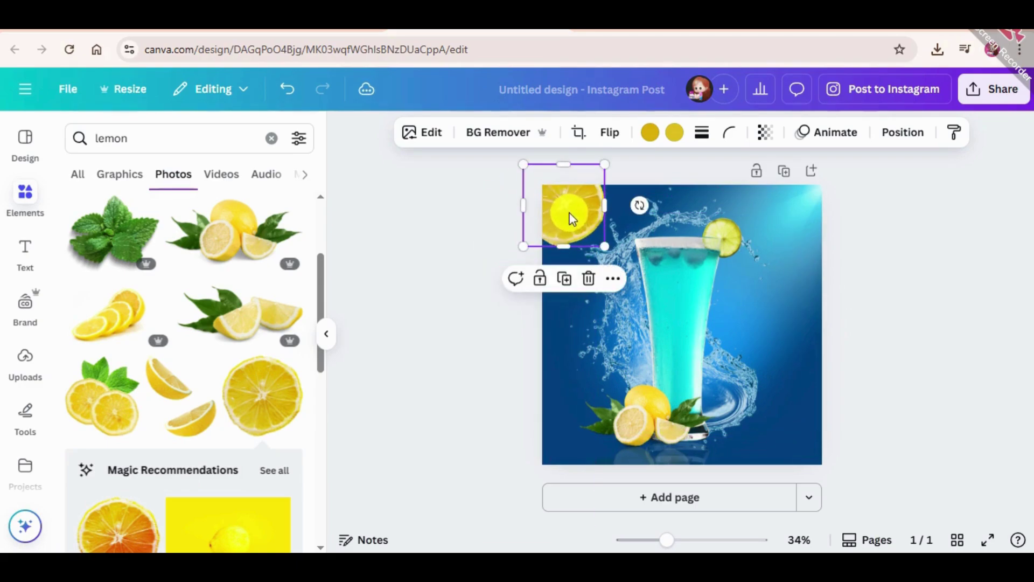
pyautogui.moveTo(595, 162); pyautogui.dragTo(546, 403)
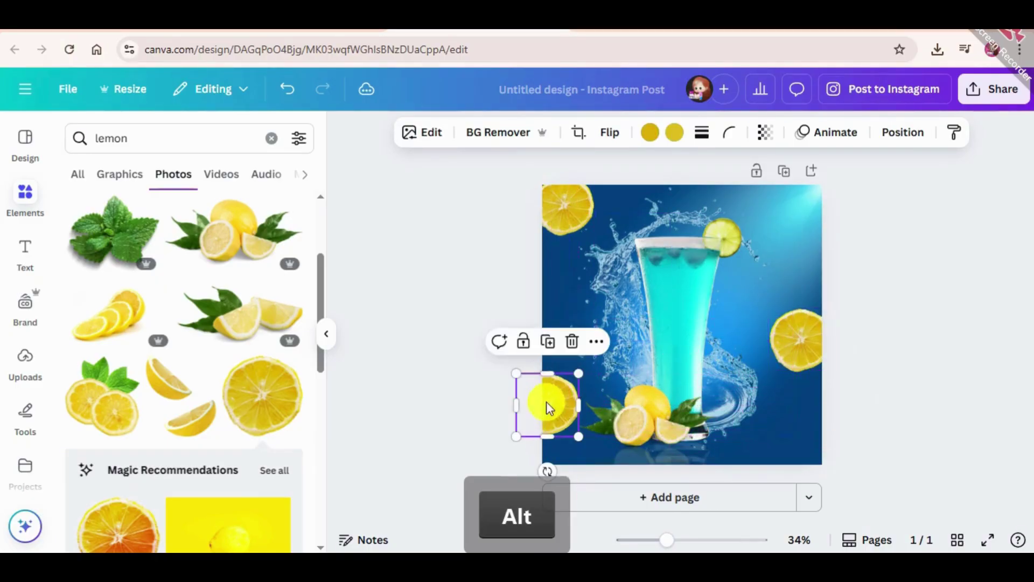
pyautogui.click(892, 272)
# Step: Search the photos for "leaf"
pyautogui.scroll(-6, 197, 323)
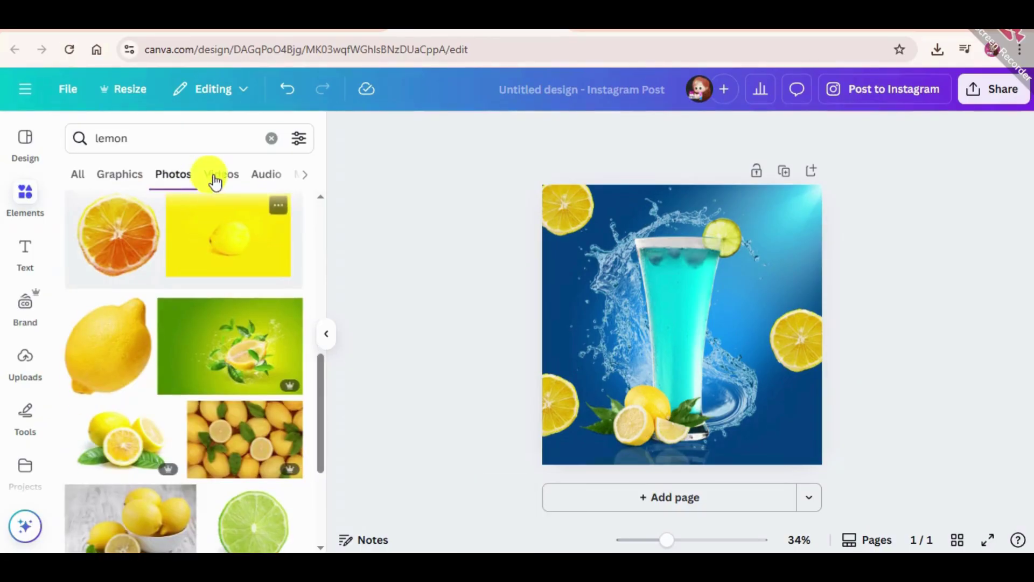
pyautogui.click(208, 141)
pyautogui.press('BackSpace')
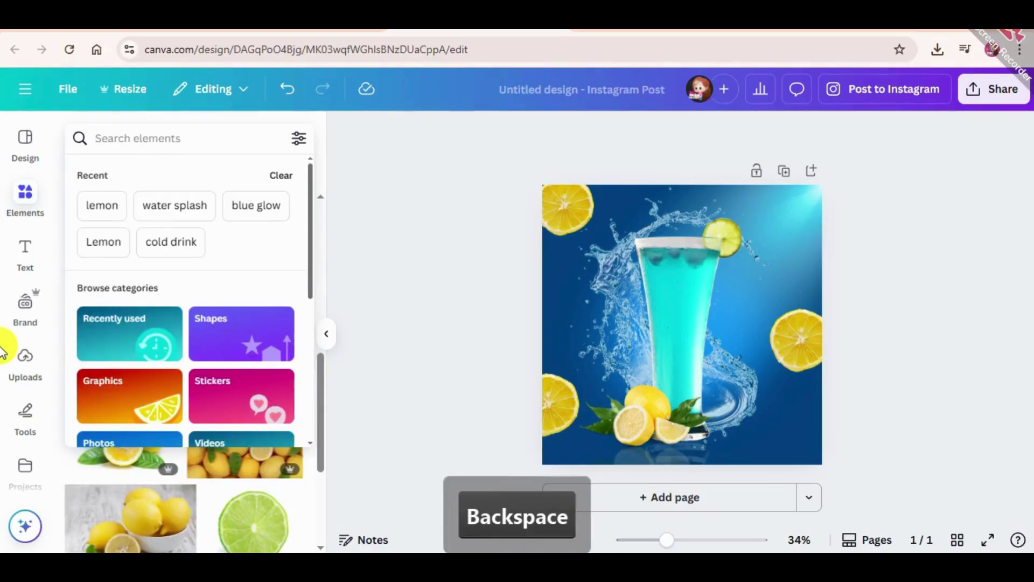
pyautogui.write('leaf')
pyautogui.press('Return')
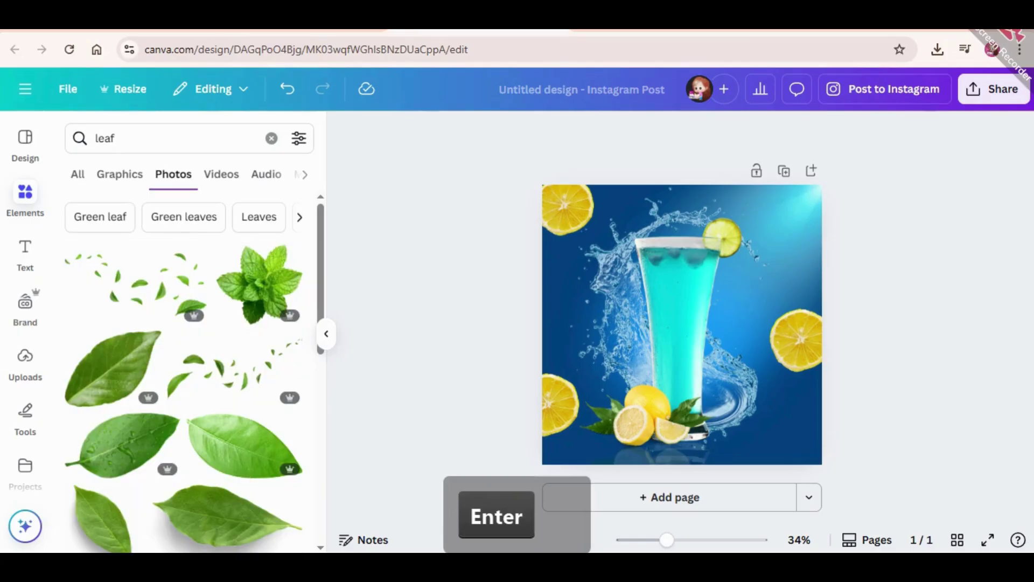
# Step: Add the green leaf photo with water drops, shrink and rotate it, and place it below the lemon slice at the page's right edge
pyautogui.click(99, 450)
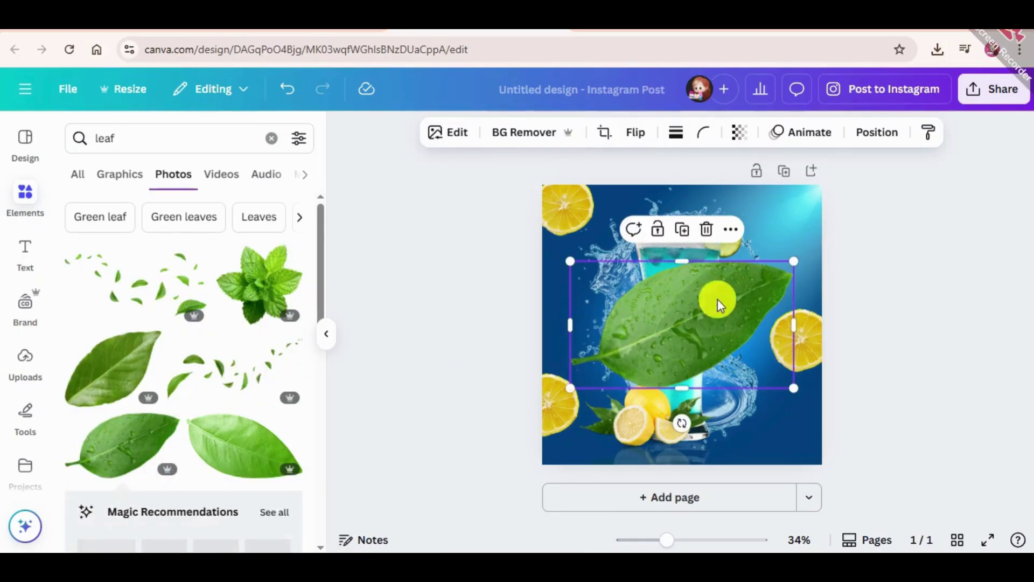
pyautogui.moveTo(790, 275); pyautogui.dragTo(695, 318)
pyautogui.moveTo(647, 345); pyautogui.dragTo(751, 297)
pyautogui.press('alt')
pyautogui.moveTo(727, 353); pyautogui.dragTo(862, 186)
pyautogui.moveTo(761, 319); pyautogui.dragTo(794, 414)
# Step: Position the leaf copy at the page's left edge above the lower lemon slice and make it slightly smaller
pyautogui.click(560, 344)
pyautogui.moveTo(572, 341)
pyautogui.mouseDown()
pyautogui.moveTo(562, 339)
pyautogui.moveTo(579, 340)
pyautogui.mouseUp()
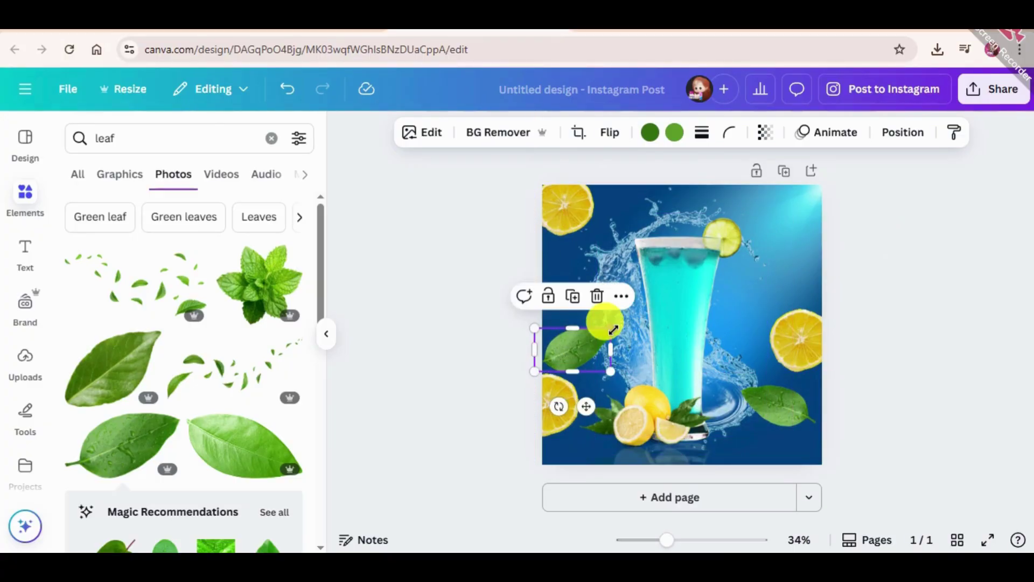
pyautogui.moveTo(611, 371); pyautogui.dragTo(598, 365)
# Step: Copy the lower-right leaf to just above the right-edge lemon slice, rotate it to tilt upward and adjust its size
pyautogui.click(760, 397)
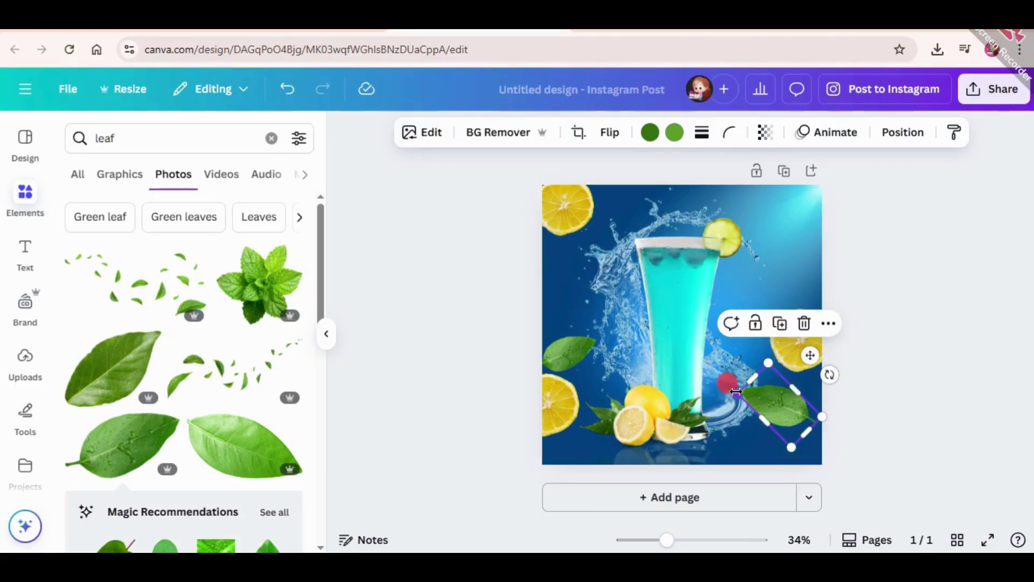
pyautogui.moveTo(779, 409); pyautogui.dragTo(795, 248)
pyautogui.moveTo(837, 309); pyautogui.dragTo(876, 266)
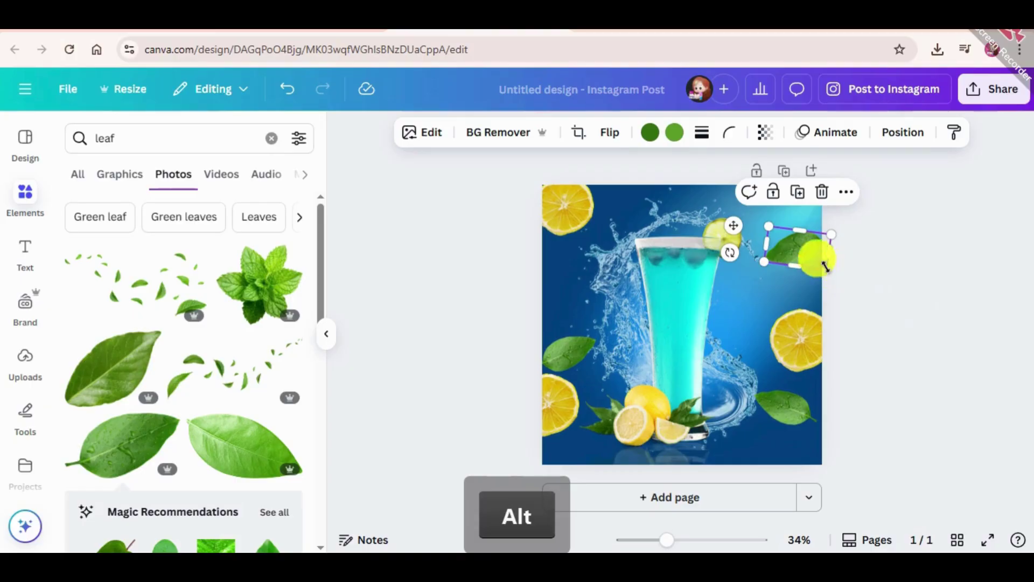
pyautogui.moveTo(764, 267); pyautogui.dragTo(758, 262)
pyautogui.moveTo(788, 249); pyautogui.dragTo(779, 280)
pyautogui.click(920, 241)
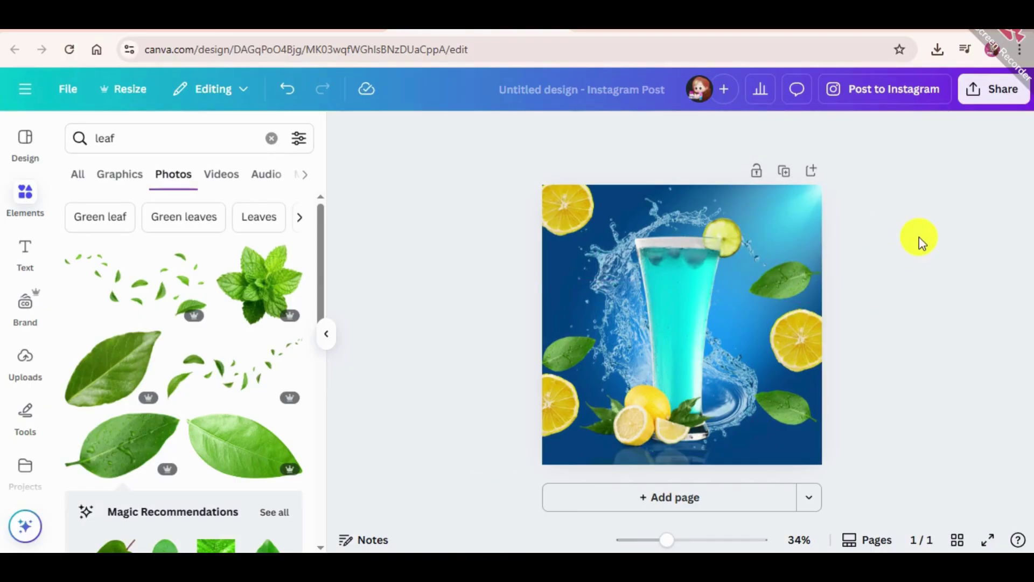
# Step: Blur the whole lemon slice in the page's upper-left corner with intensity 70
pyautogui.click(567, 195)
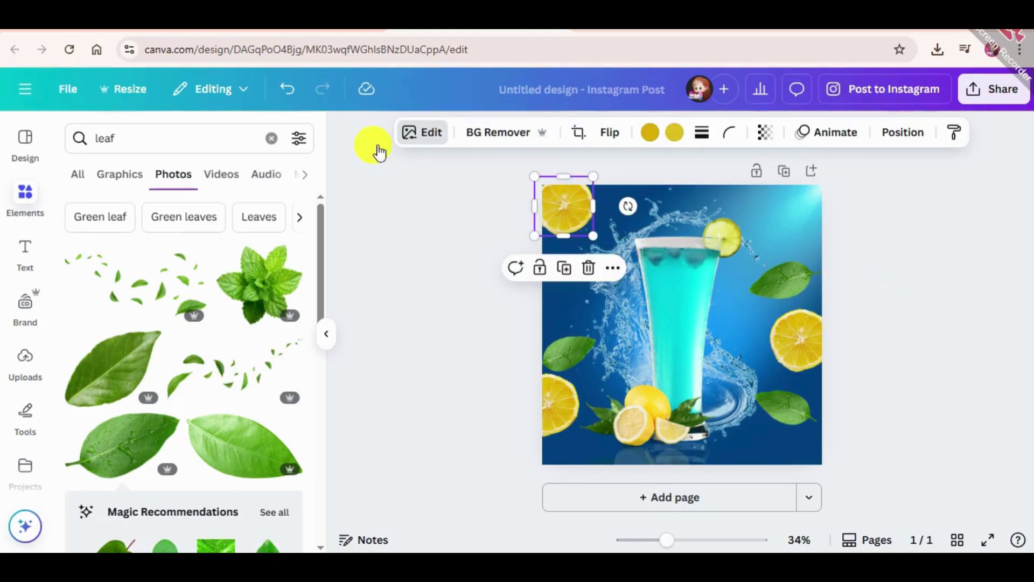
pyautogui.click(400, 141)
pyautogui.scroll(-4, 130, 430)
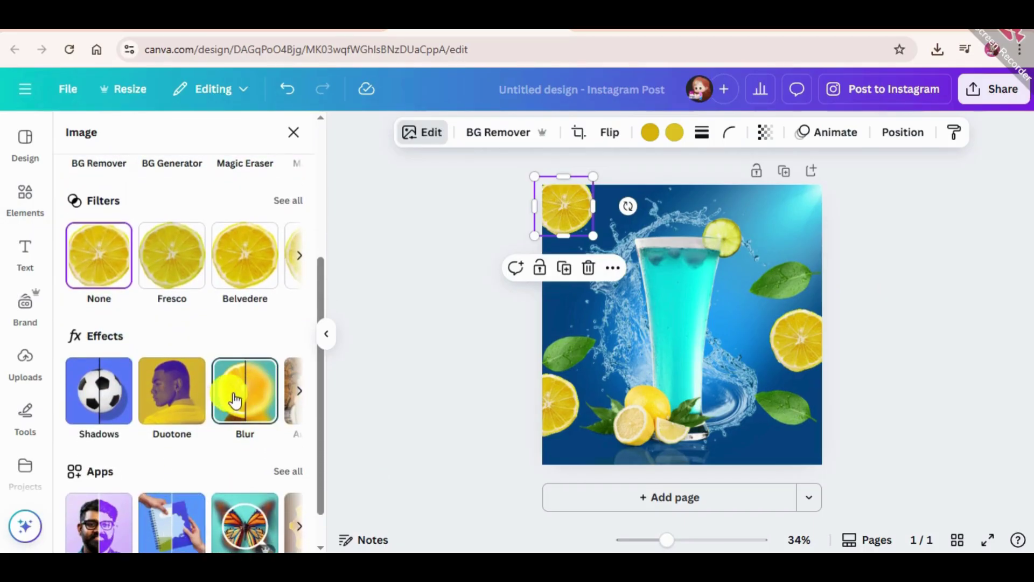
pyautogui.click(237, 390)
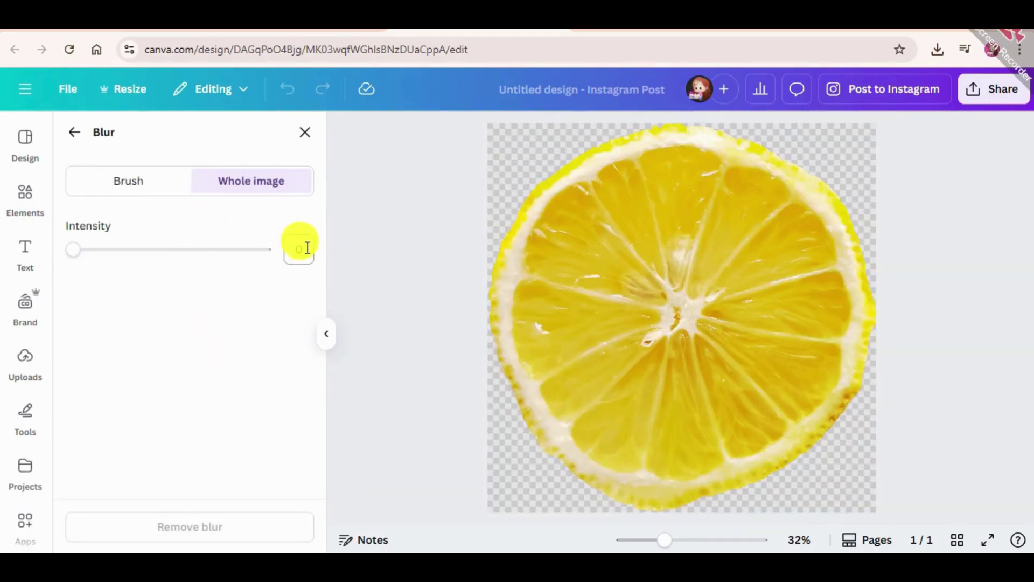
pyautogui.write('70')
pyautogui.press('Return')
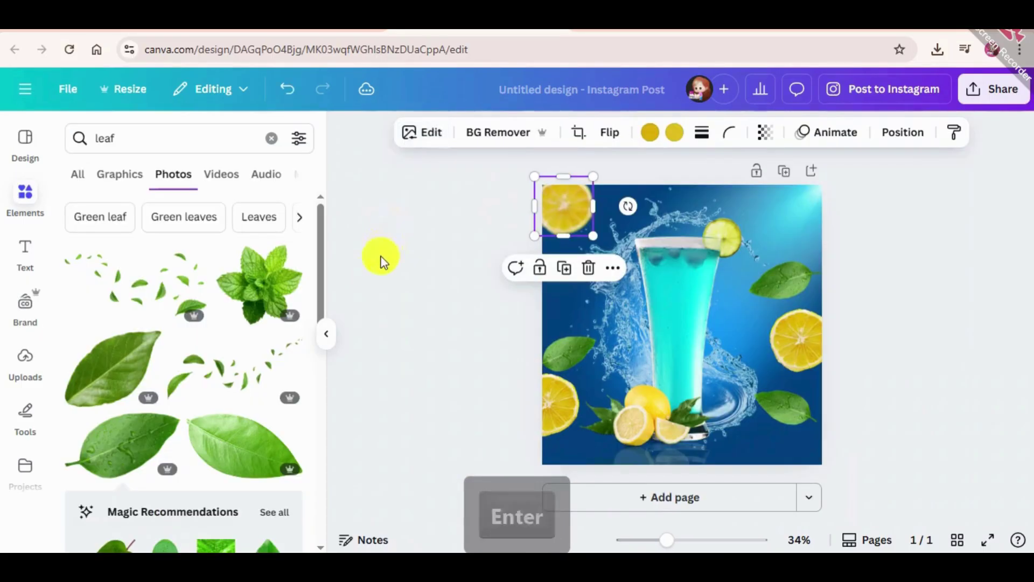
pyautogui.click(423, 265)
# Step: Blur the whole leaf above the right-edge lemon slice with intensity 70
pyautogui.moveTo(610, 389); pyautogui.dragTo(806, 302)
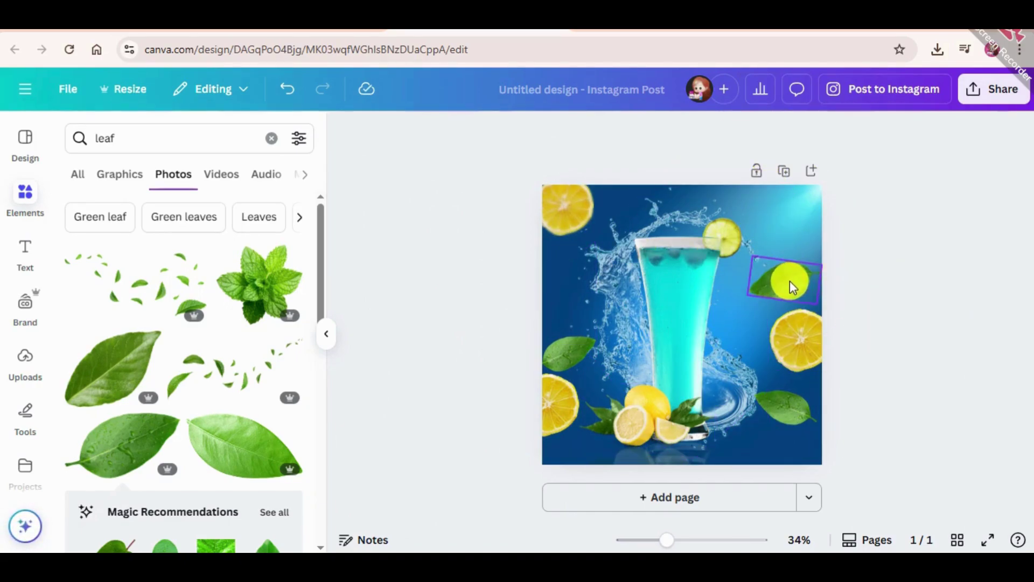
pyautogui.click(791, 280)
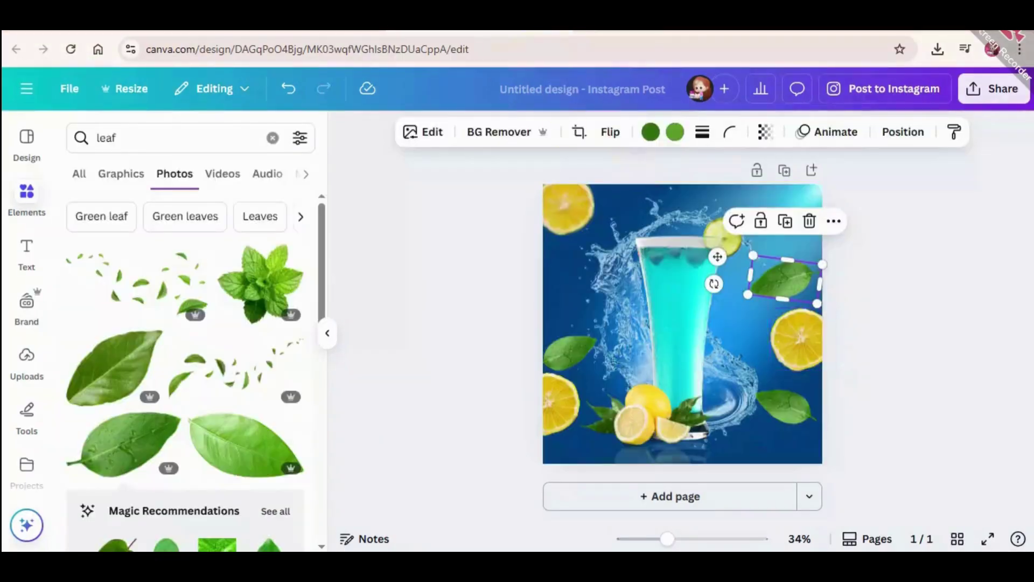
pyautogui.click(423, 132)
pyautogui.click(237, 434)
pyautogui.click(300, 247)
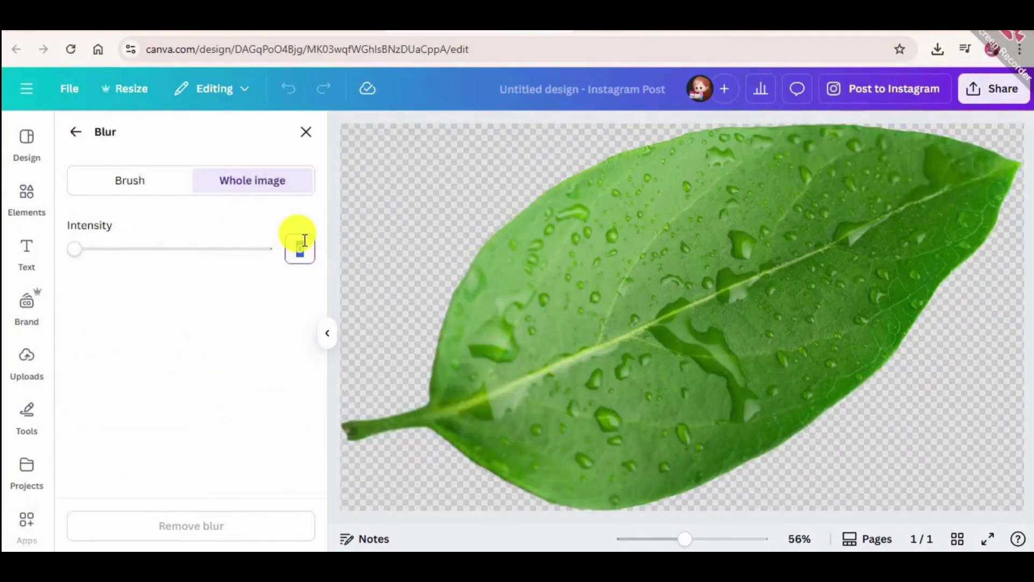
pyautogui.hotkey('ctrl', 'a')
pyautogui.write('70')
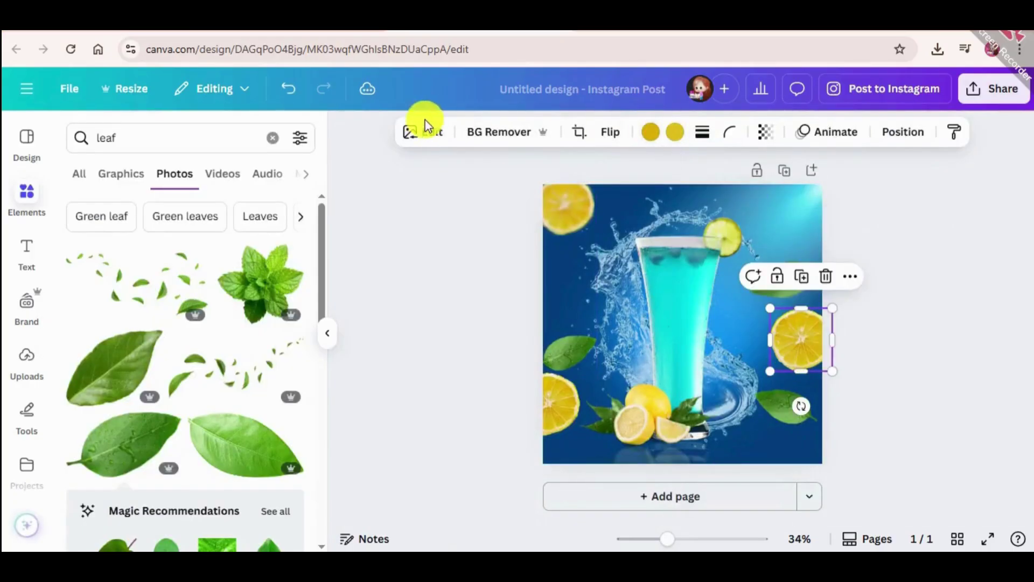
# Step: Blur the whole lemon slice at the page's right edge with intensity 70
pyautogui.click(423, 132)
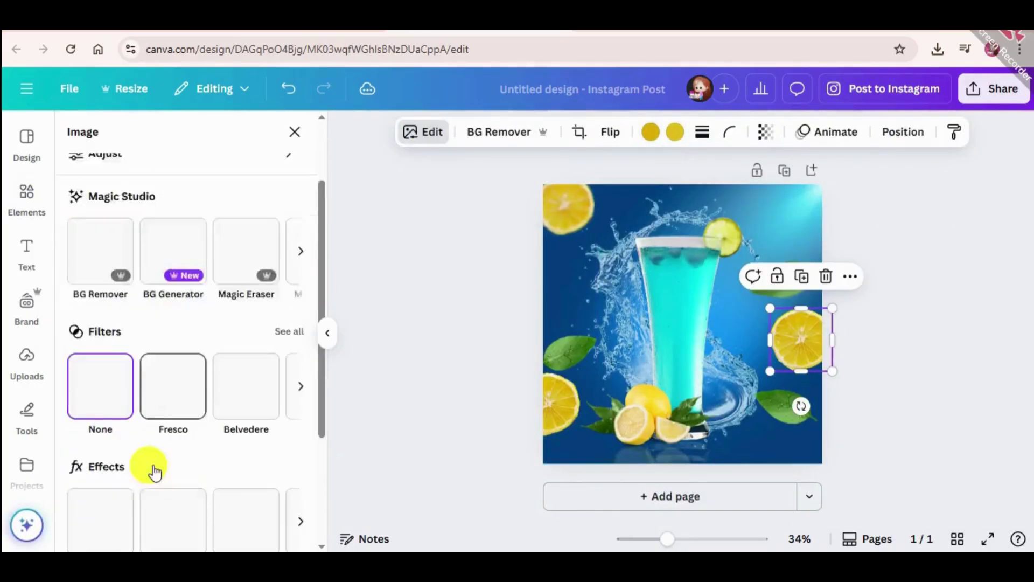
pyautogui.click(235, 434)
pyautogui.click(300, 247)
pyautogui.write('70')
pyautogui.press('Return')
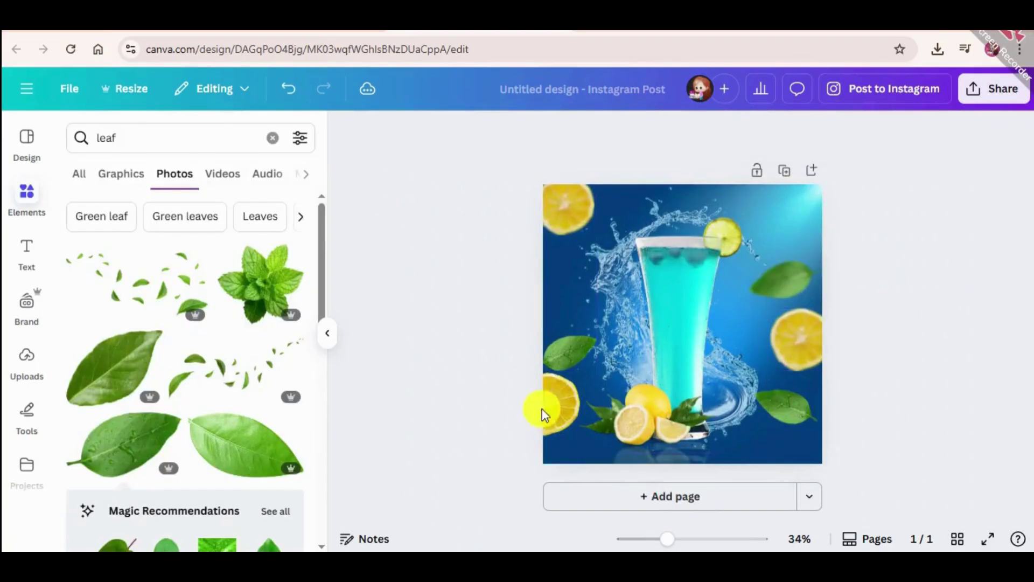
# Step: Blur the whole lemon slice at the page's lower-left edge with intensity 70
pyautogui.click(544, 415)
pyautogui.click(423, 131)
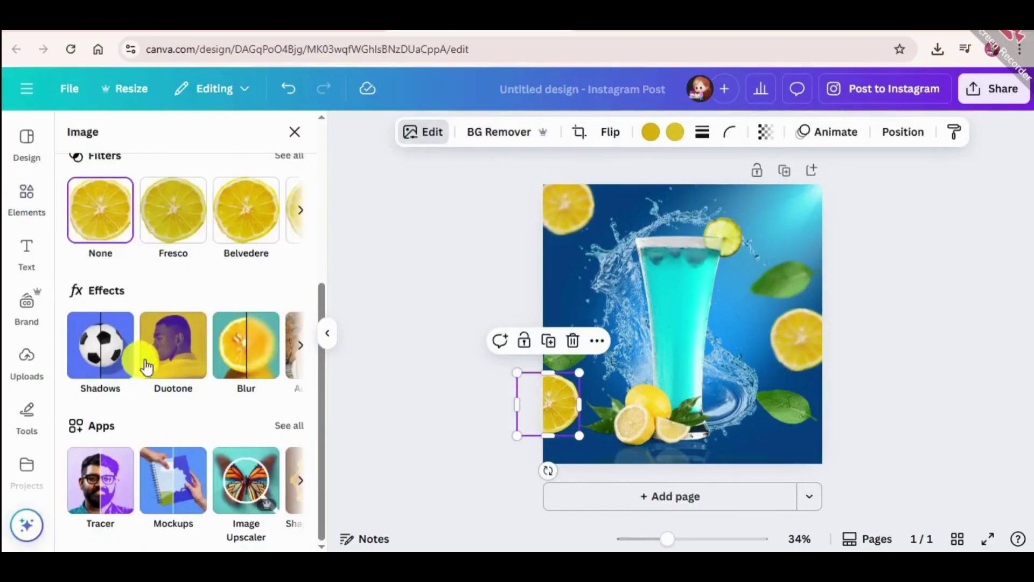
pyautogui.click(243, 356)
pyautogui.click(300, 247)
pyautogui.write('70')
pyautogui.press('Return')
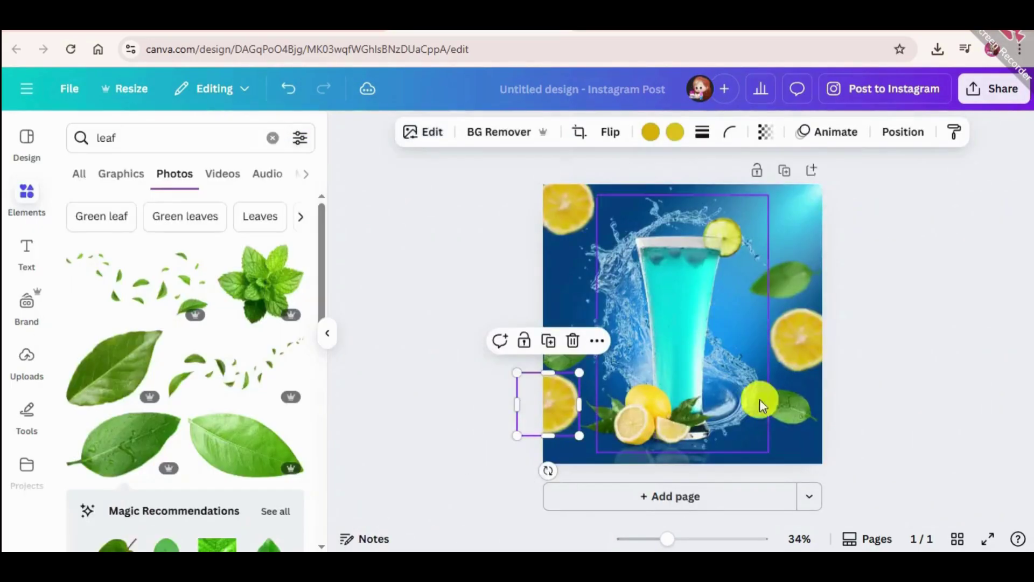
# Step: Blur the whole leaf below the right-edge lemon slice with intensity 70
pyautogui.click(434, 133)
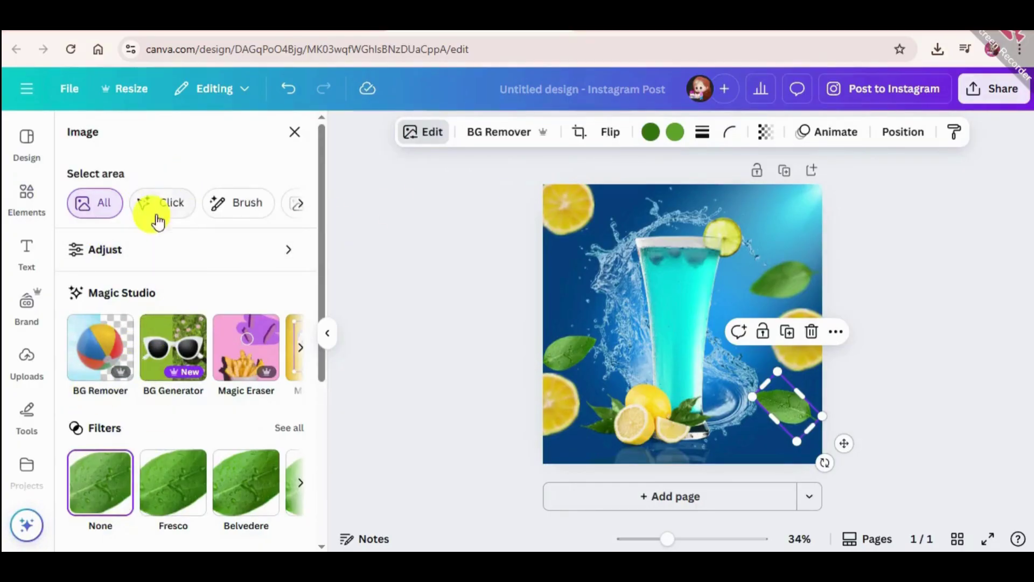
pyautogui.scroll(-4, 157, 219)
pyautogui.click(256, 356)
pyautogui.click(295, 240)
pyautogui.write('70')
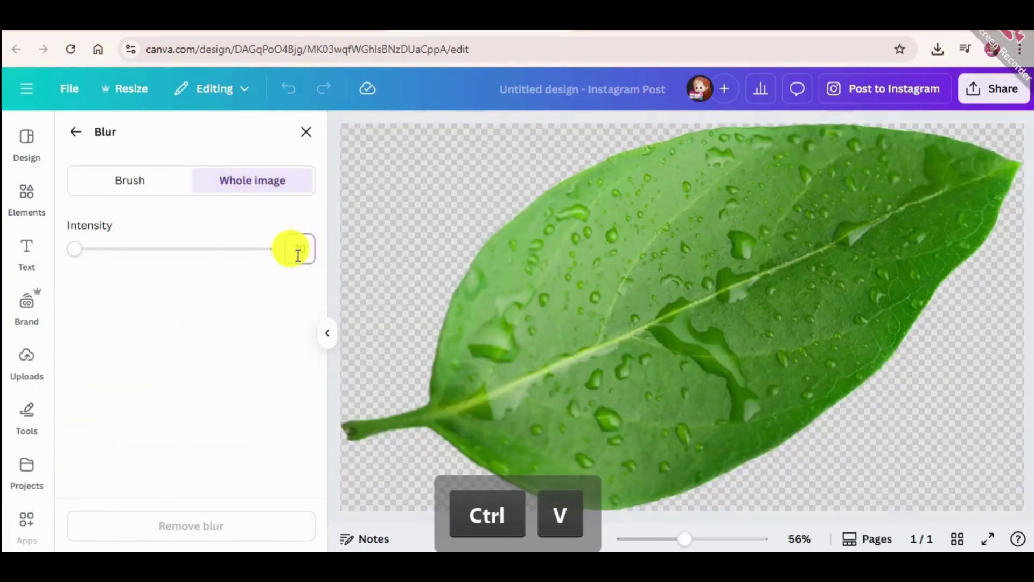
pyautogui.press('Return')
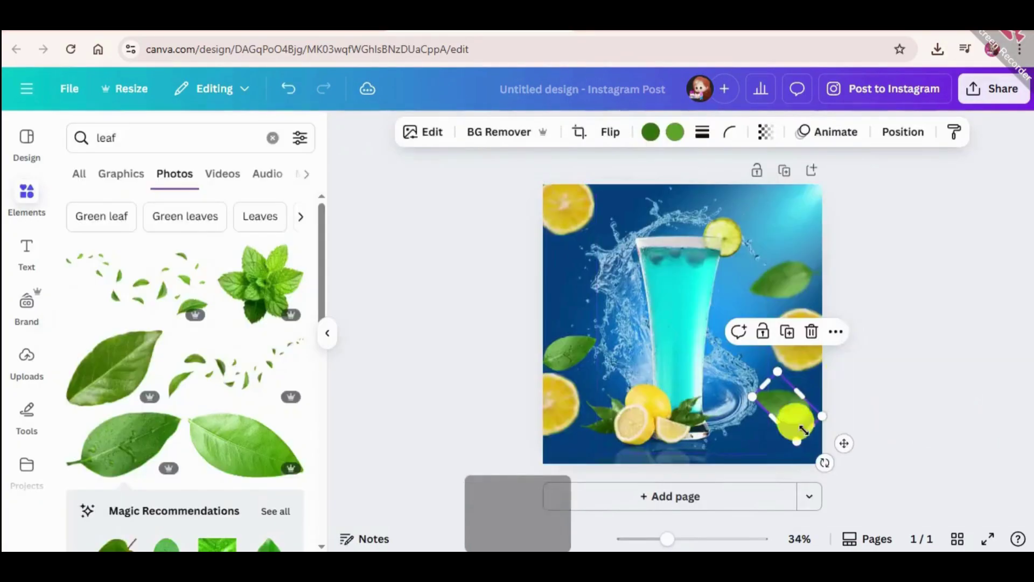
# Step: Blur the whole leaf above the lower-left lemon slice with intensity 70
pyautogui.click(565, 347)
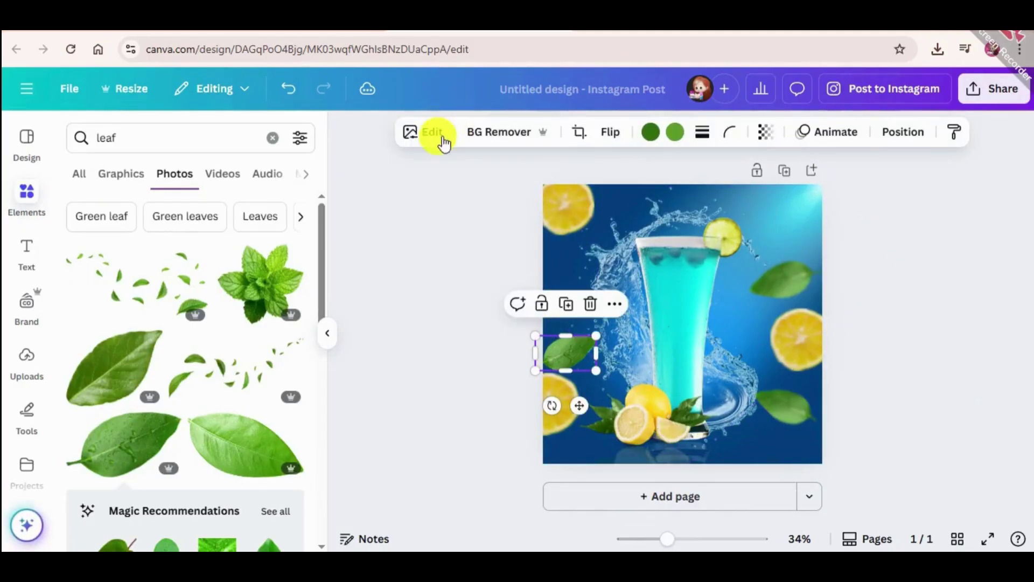
pyautogui.click(434, 132)
pyautogui.scroll(-4, 185, 377)
pyautogui.click(206, 325)
pyautogui.click(298, 247)
pyautogui.write('70')
pyautogui.press('Return')
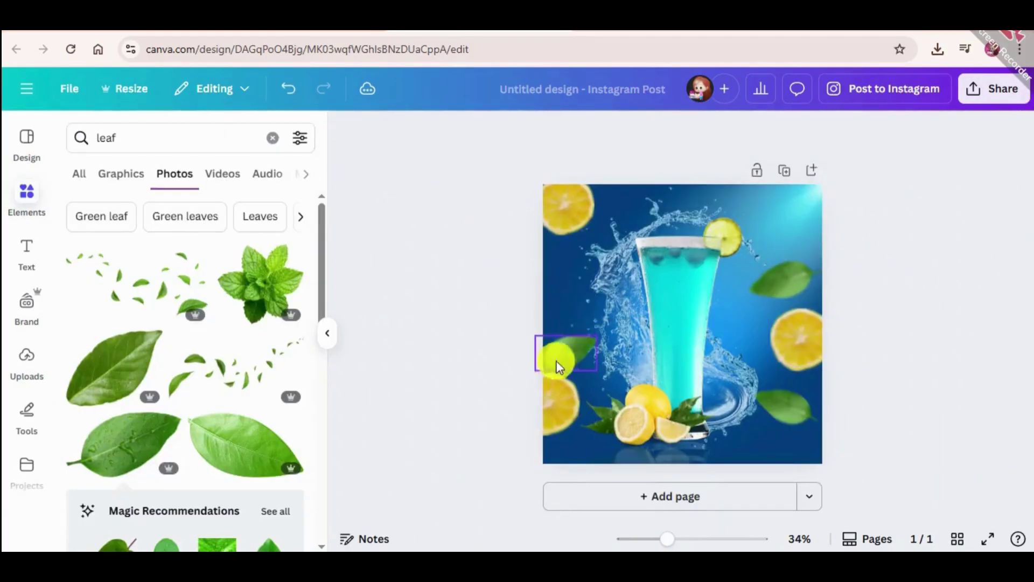
# Step: Move the three blurred leaves outward, to the page's left edge, upper-right edge and lower-right corner
pyautogui.moveTo(559, 367); pyautogui.dragTo(545, 344)
pyautogui.moveTo(782, 278); pyautogui.dragTo(794, 252)
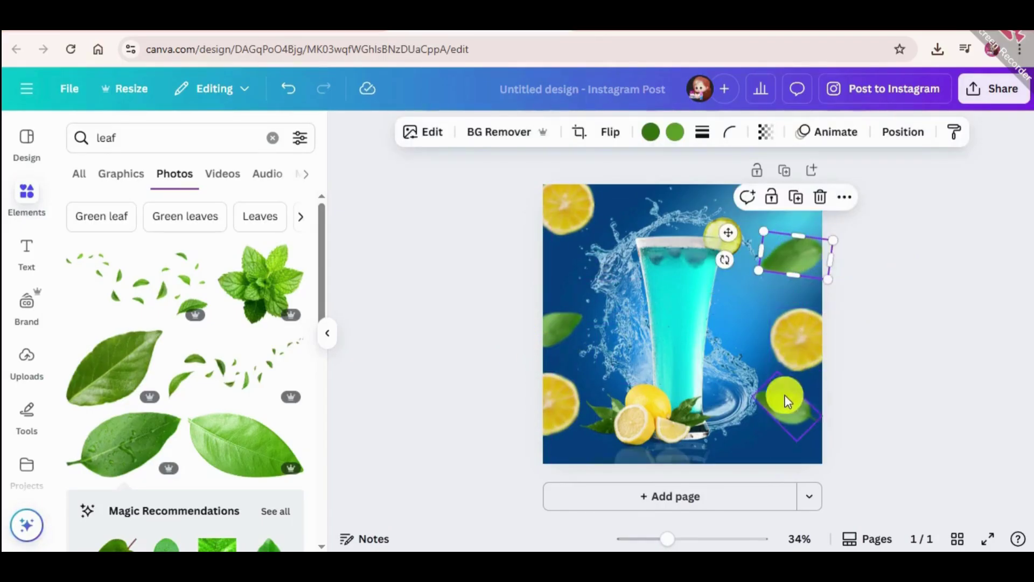
pyautogui.moveTo(785, 397); pyautogui.dragTo(801, 439)
pyautogui.click(906, 334)
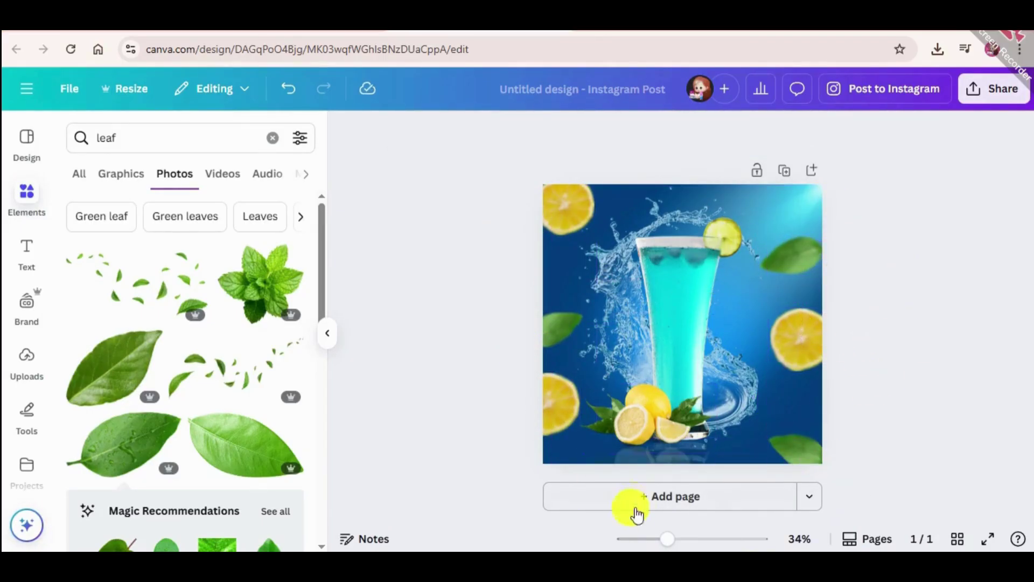
# Step: Search the elements for "water fleck" and limit the results to graphics
pyautogui.click(272, 137)
pyautogui.press('Return')
pyautogui.click(156, 139)
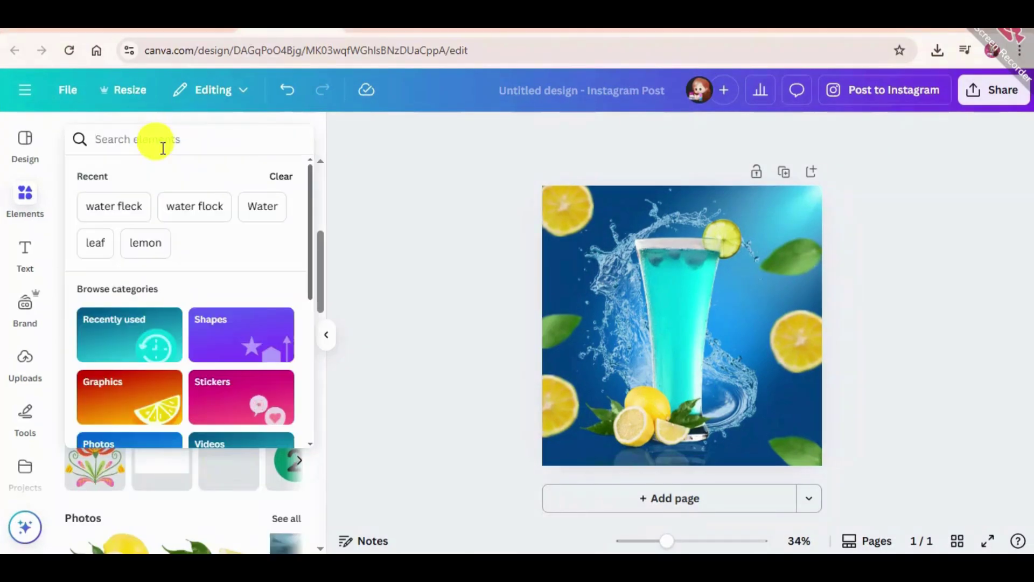
pyautogui.write('water fleck')
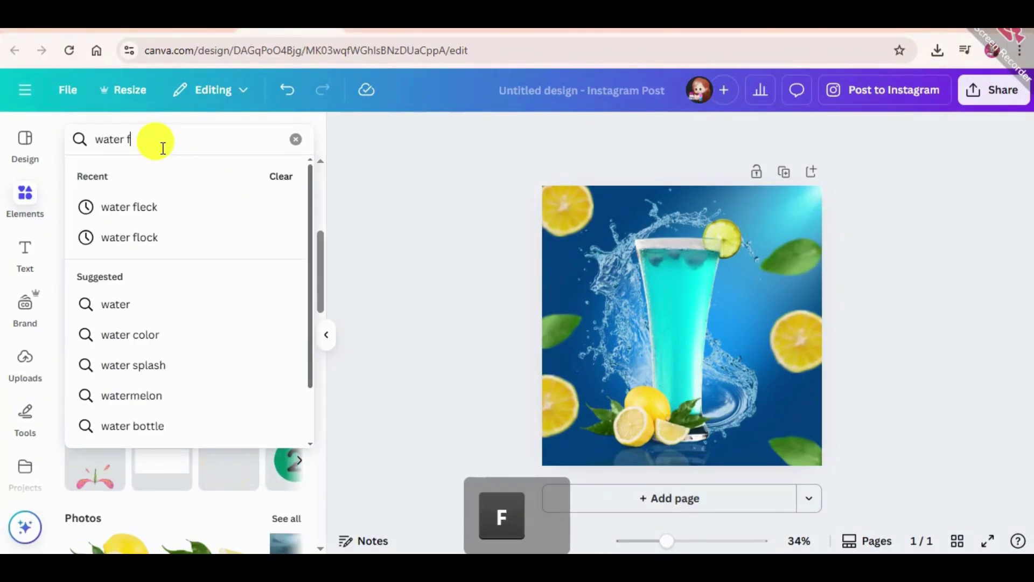
pyautogui.press('Return')
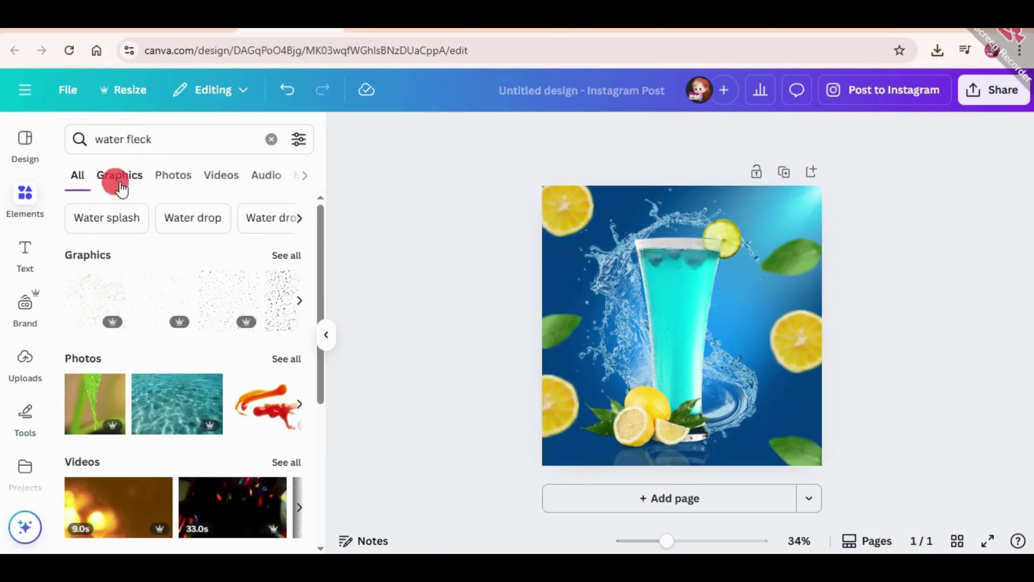
pyautogui.click(120, 183)
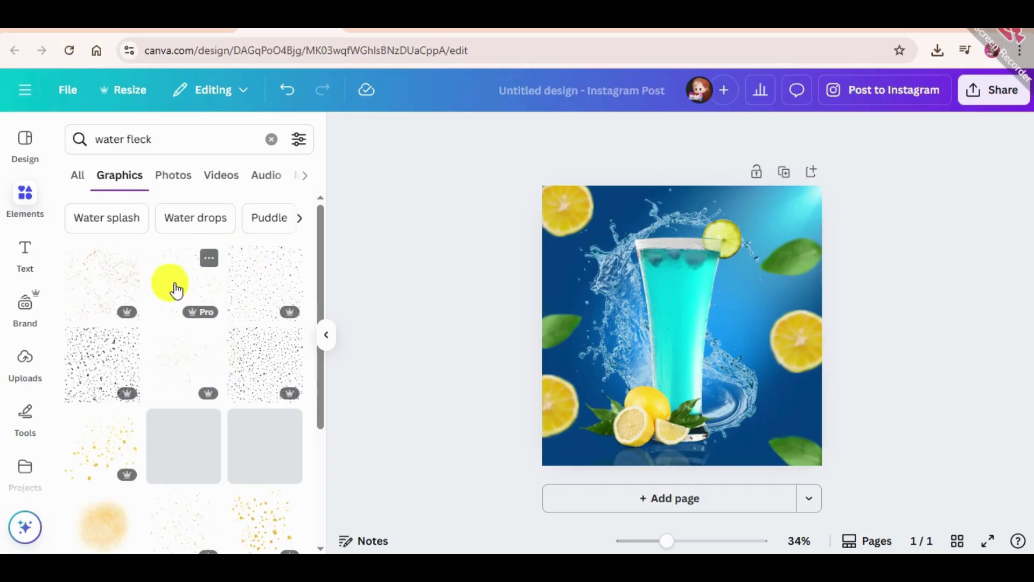
# Step: Add the sparse gold fleck graphic and enlarge it to cover the whole page
pyautogui.click(168, 284)
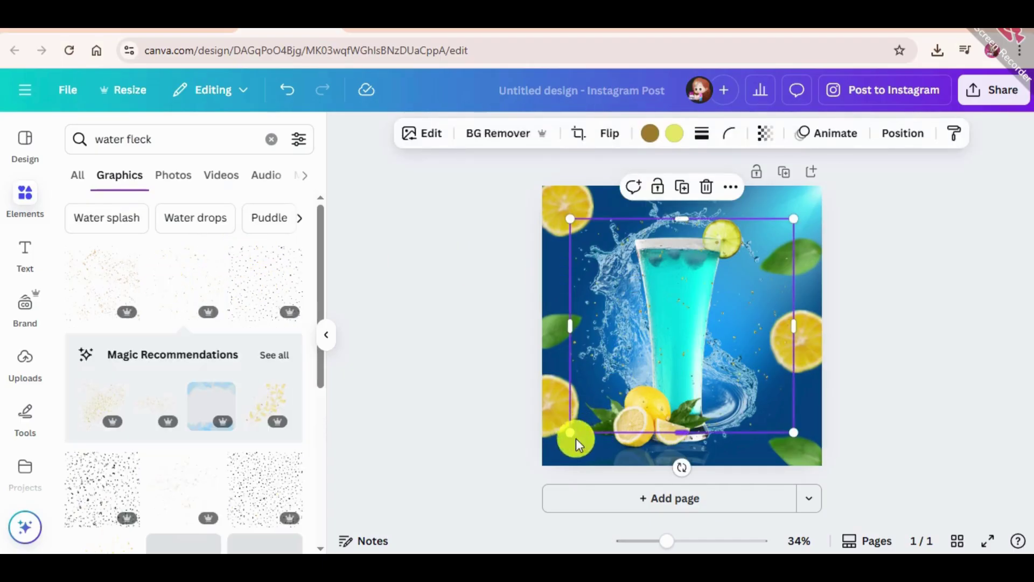
pyautogui.moveTo(554, 434); pyautogui.dragTo(423, 491)
pyautogui.moveTo(728, 416); pyautogui.dragTo(811, 360)
# Step: Recolor both the yellow and the brown of the fleck graphic to white
pyautogui.click(666, 135)
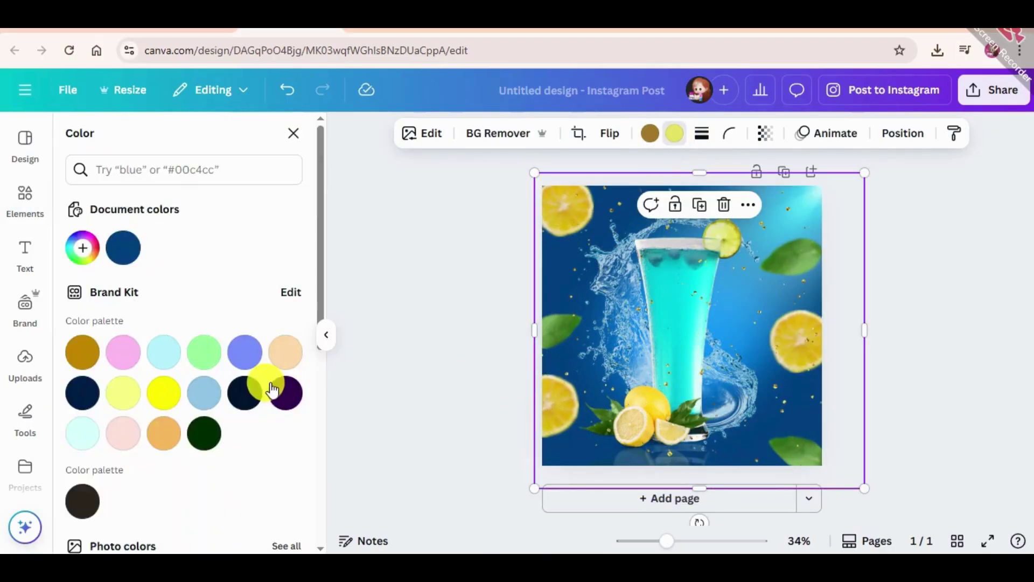
pyautogui.scroll(-5, 277, 381)
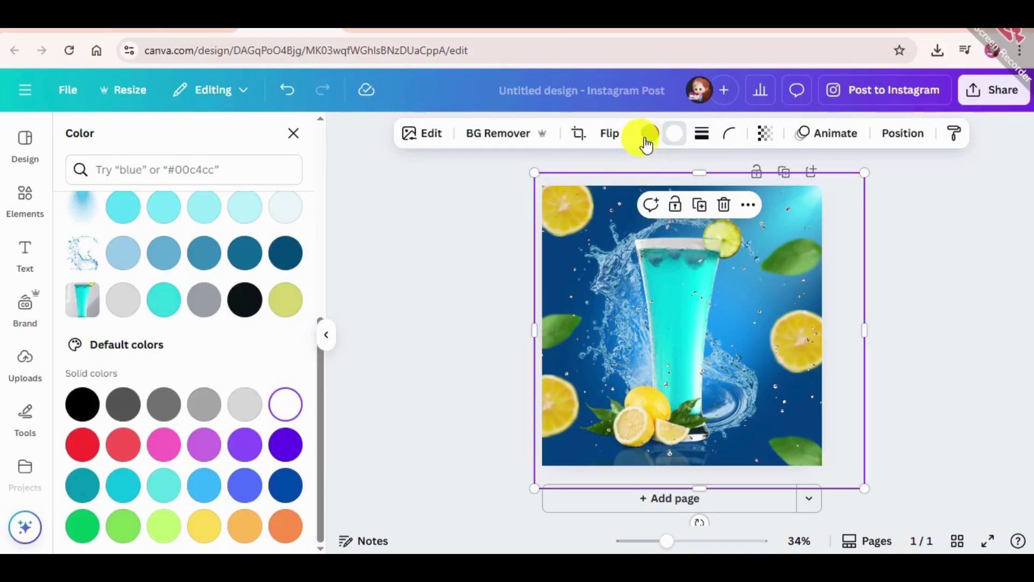
pyautogui.click(285, 405)
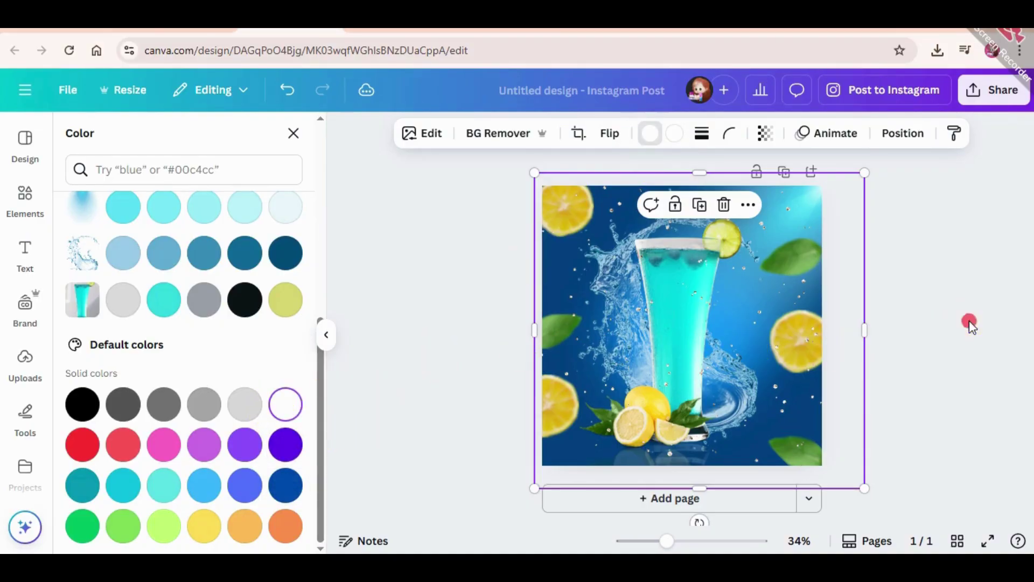
pyautogui.click(969, 321)
# Step: Shift the fleck graphic slightly up and left and send it backward behind the glass
pyautogui.moveTo(771, 380); pyautogui.dragTo(823, 390)
pyautogui.click(935, 342)
pyautogui.click(564, 276)
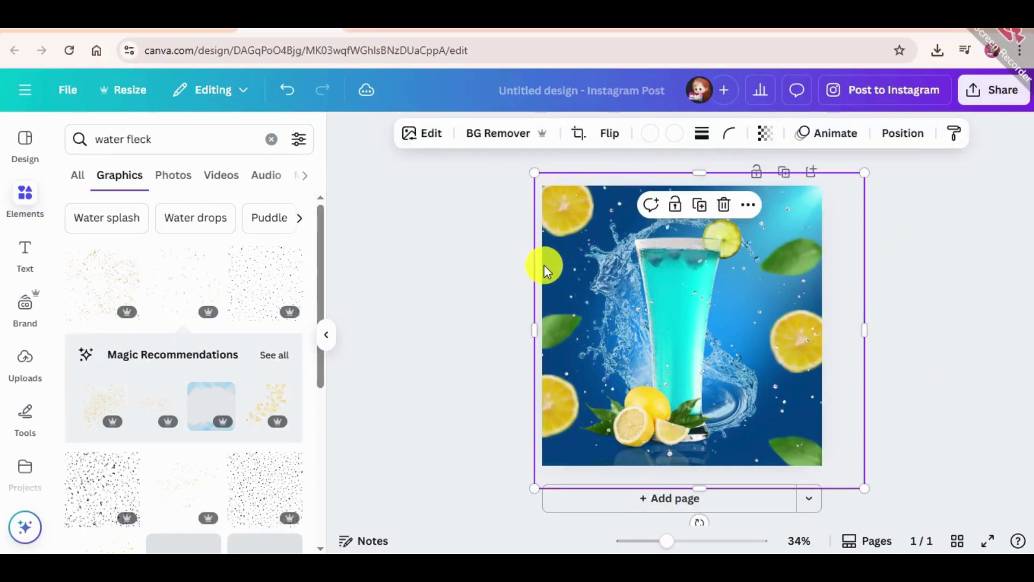
pyautogui.moveTo(545, 266); pyautogui.dragTo(539, 253)
pyautogui.hotkey('ctrl', '[')
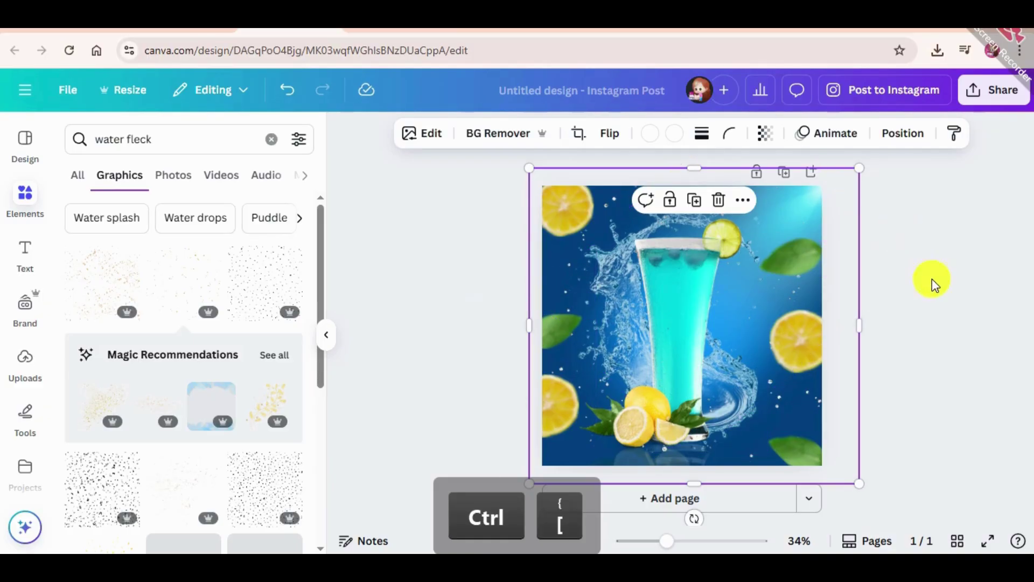
pyautogui.hotkey('ctrl', '[')
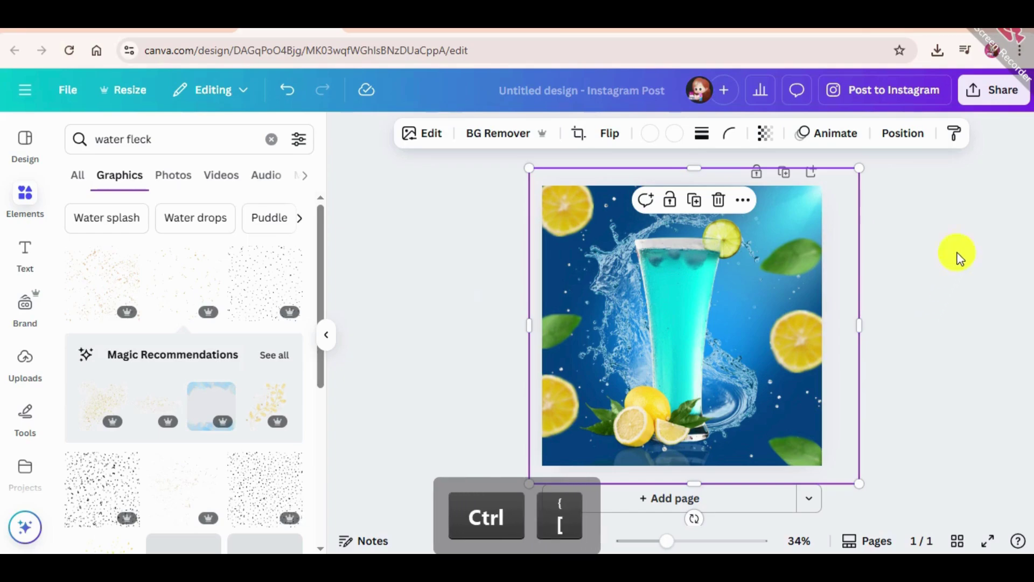
pyautogui.click(964, 250)
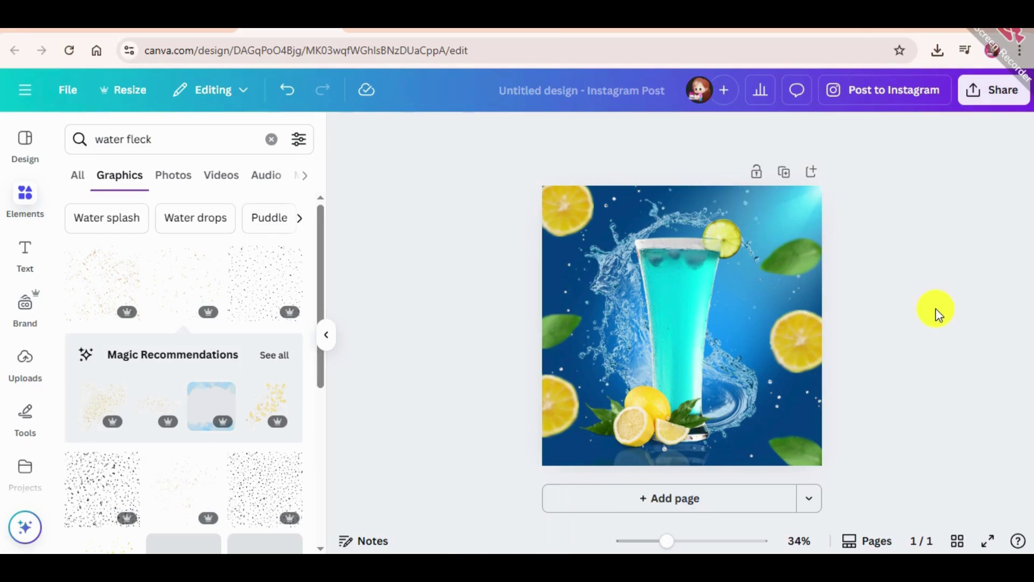